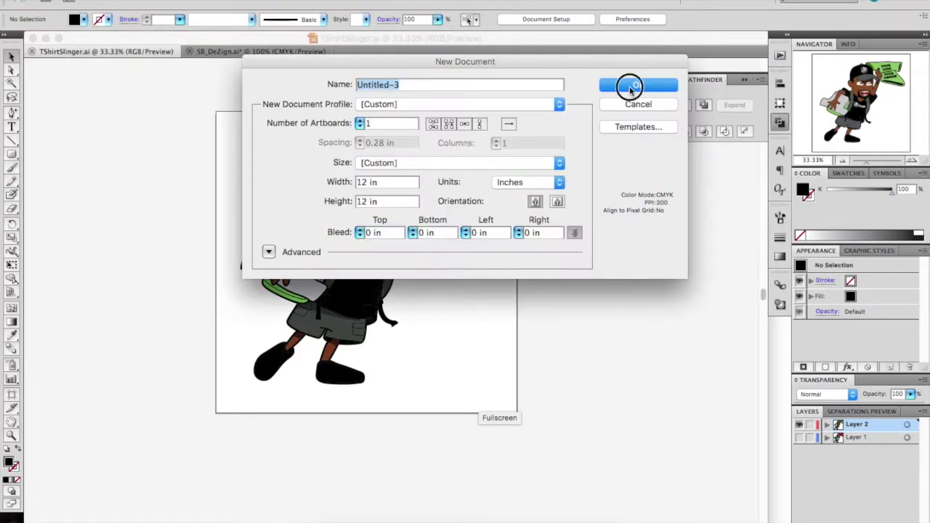
Create a 12 × 12 in document and type ME on the artboard
left_click(630, 87)
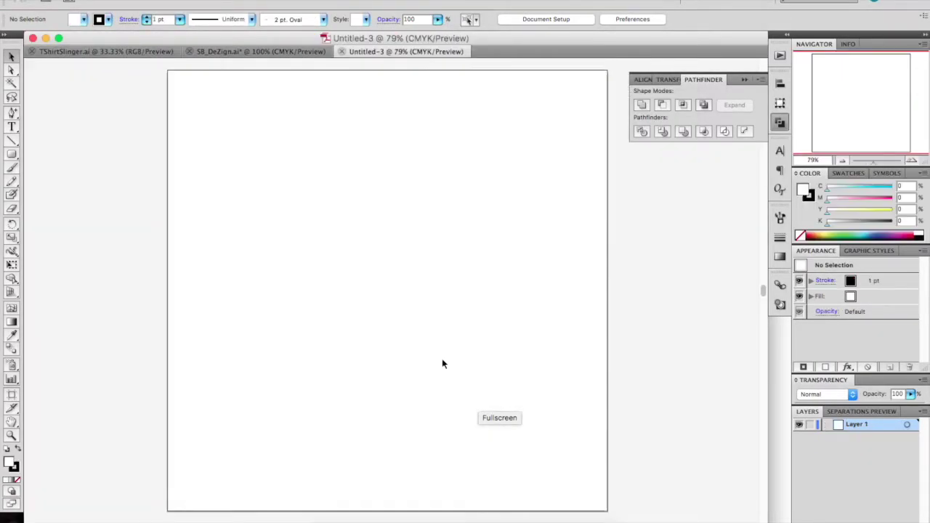
key("t")
left_click(332, 272)
type("Mt")
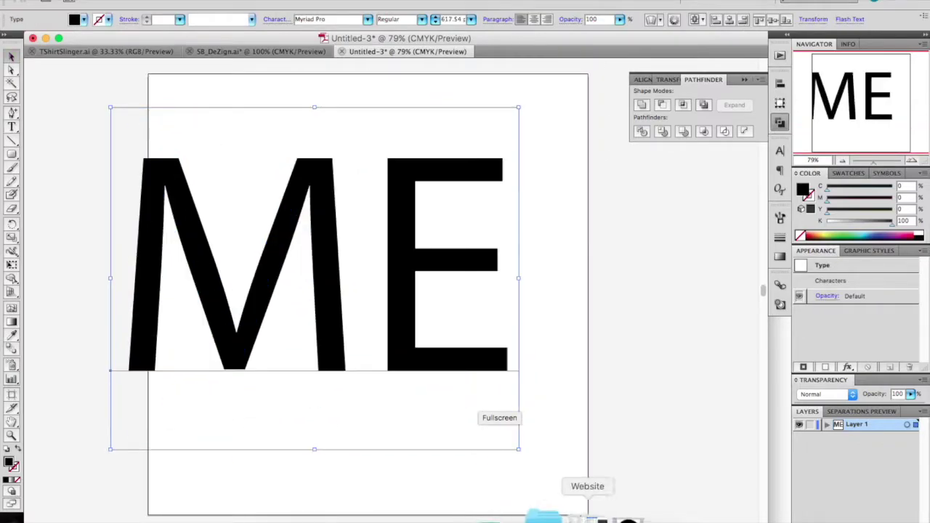
Set ME in Zilap Sleep Grunge at 713.6 pt, then move it right and scale it larger
left_click(556, 511)
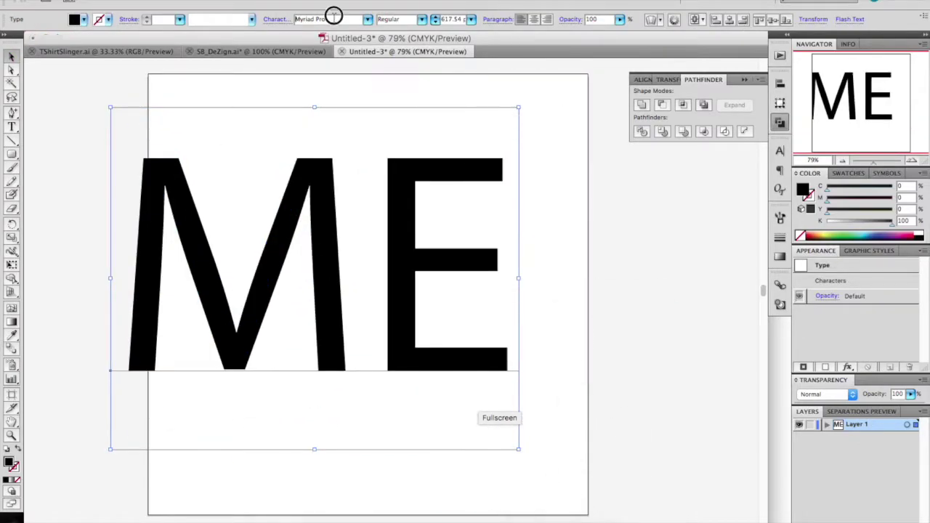
key("Return")
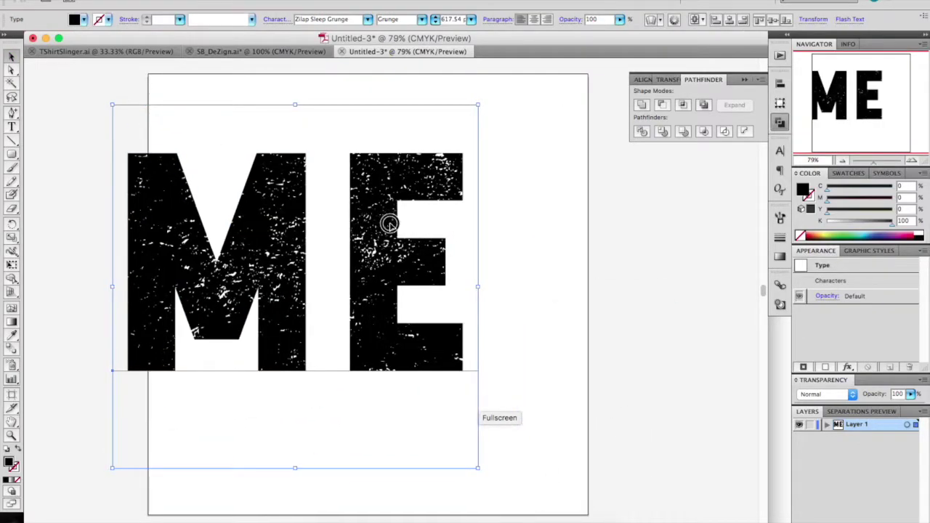
left_click_drag(388, 223, 454, 222)
left_click_drag(544, 104, 591, 46)
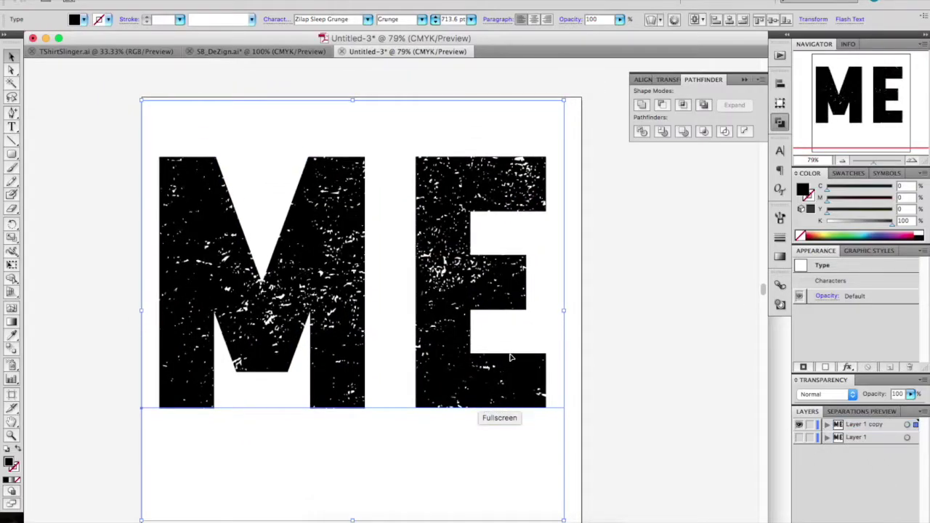
Convert ME to outlines, ungroup the letters and enlarge them to fill the artboard
right_click(447, 313)
left_click(516, 399)
right_click(457, 322)
left_click(519, 398)
left_click(477, 304)
key("super+a")
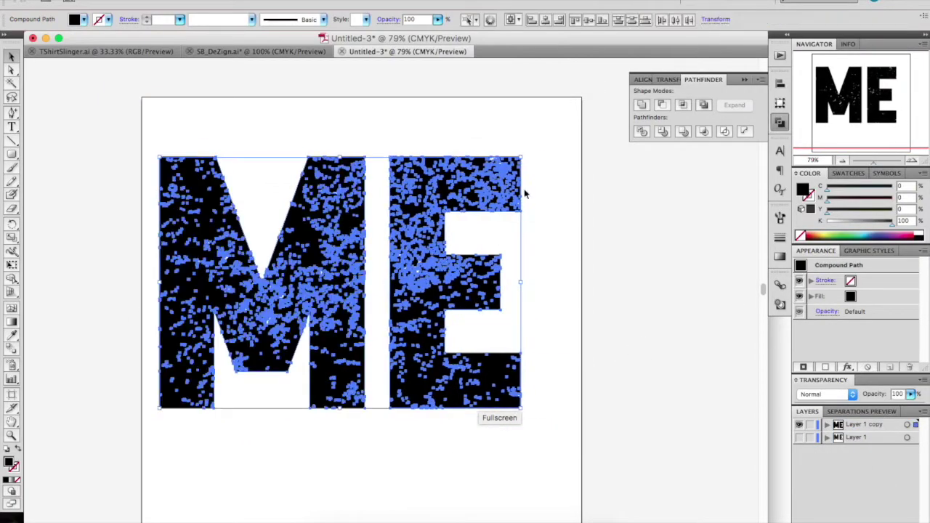
left_click_drag(541, 156, 577, 117)
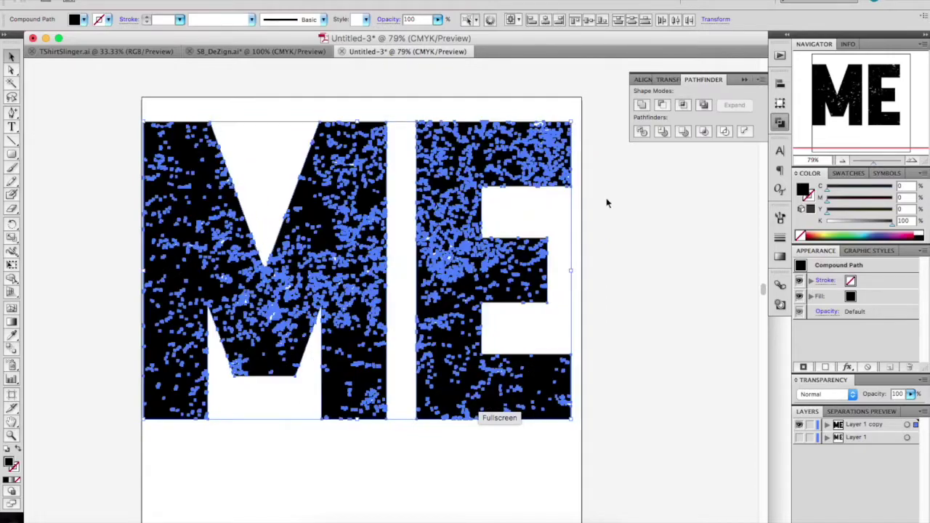
scroll(567, 269, "down", 2)
Deselect the letters and start a small line of text below them
right_click(484, 297)
left_click(616, 319)
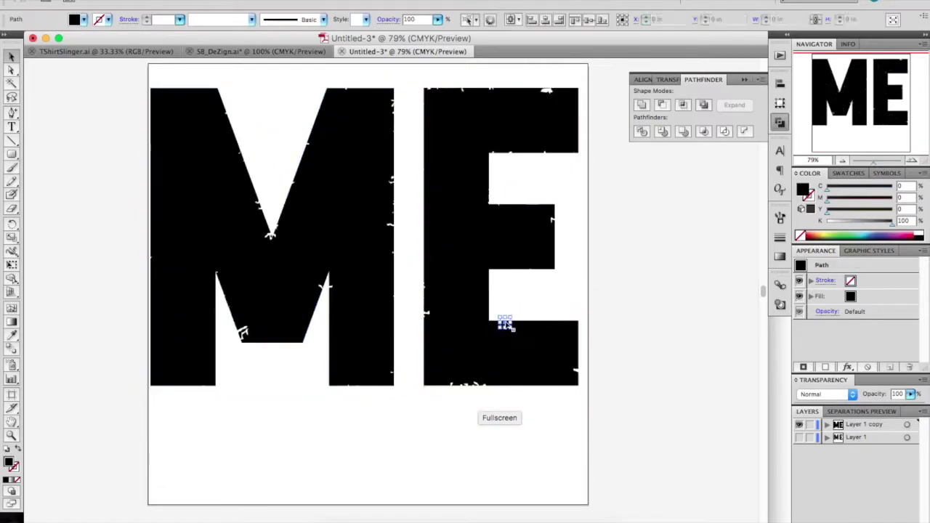
left_click_drag(573, 314, 573, 314)
key("super+shift+a")
key("t")
scroll(364, 291, "down", 2)
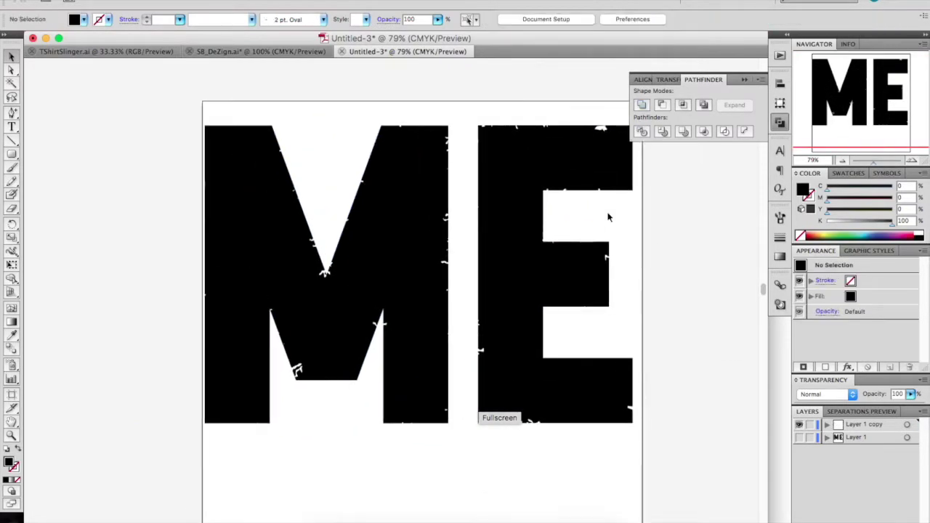
left_click(253, 394)
type("ME")
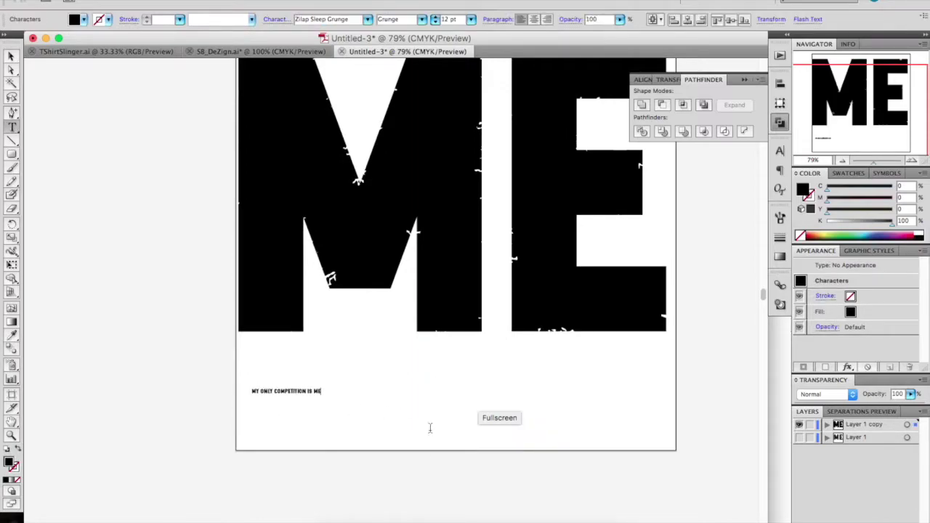
Set the sentence 'My Only Competition is' in the Sabre du Rhinoceros script font
key("super+a")
left_click(560, 512)
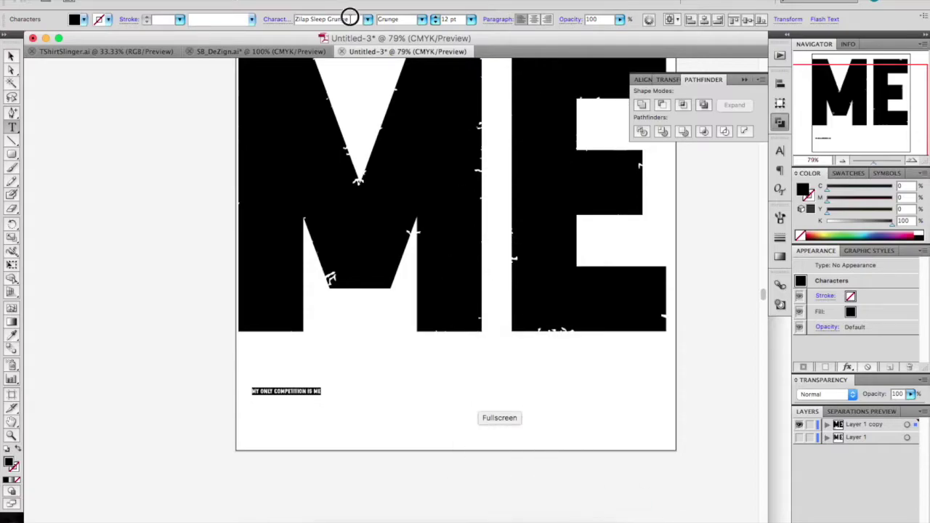
key("Escape")
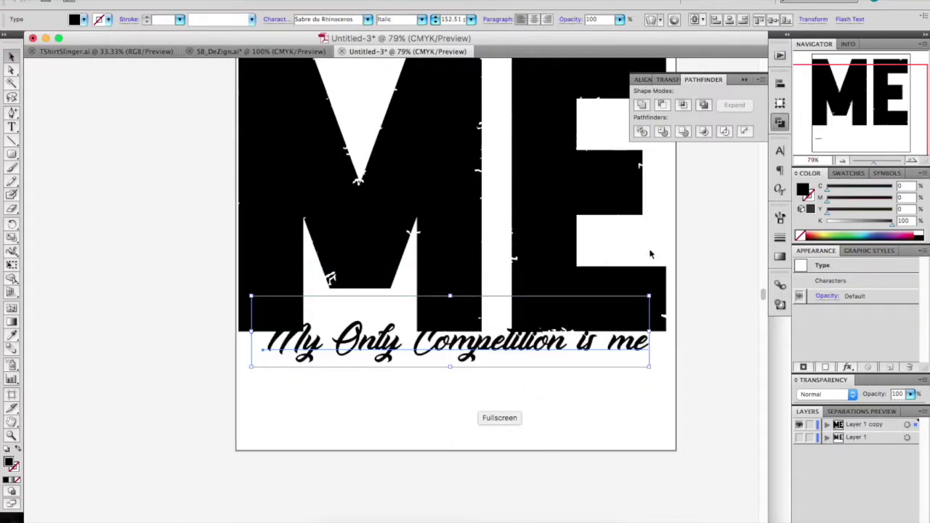
Enlarge the script sentence and stretch it across the artboard width
key("ctrl+z")
key("ctrl+z")
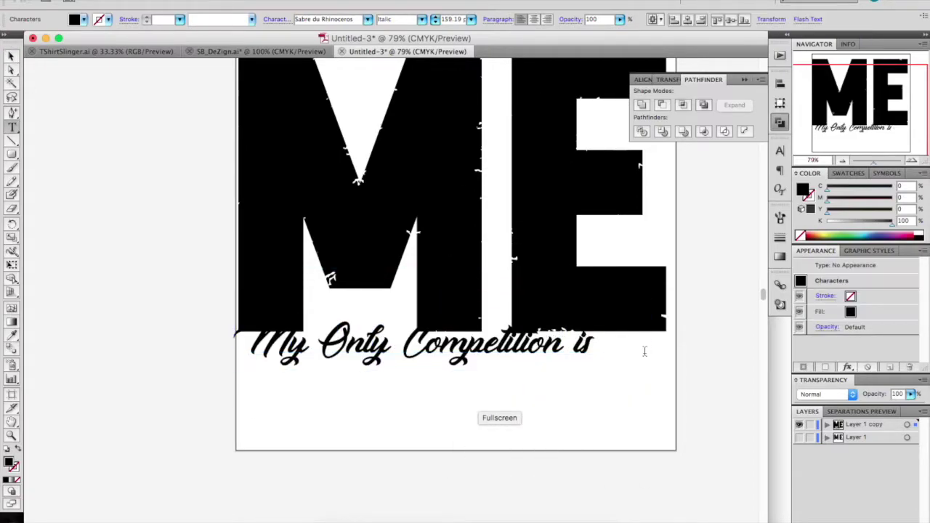
left_click_drag(660, 429, 669, 436)
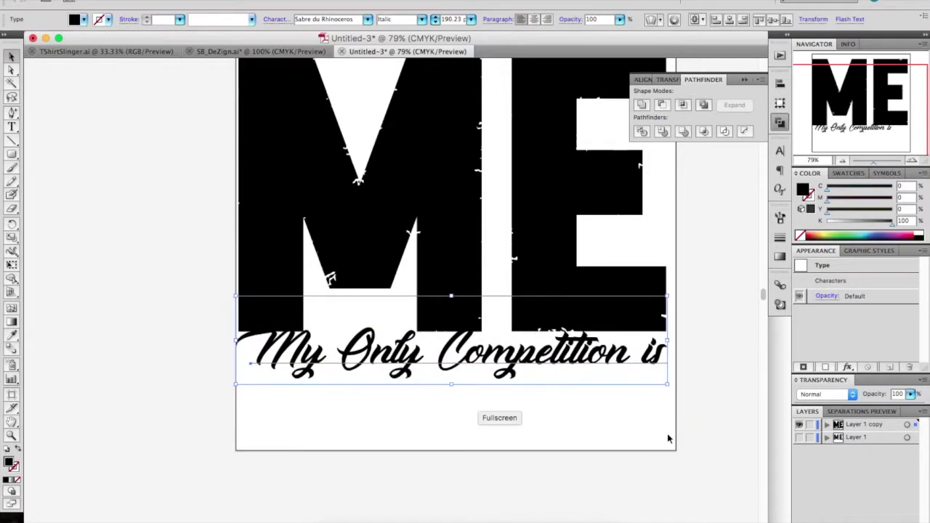
left_click_drag(234, 297, 224, 303)
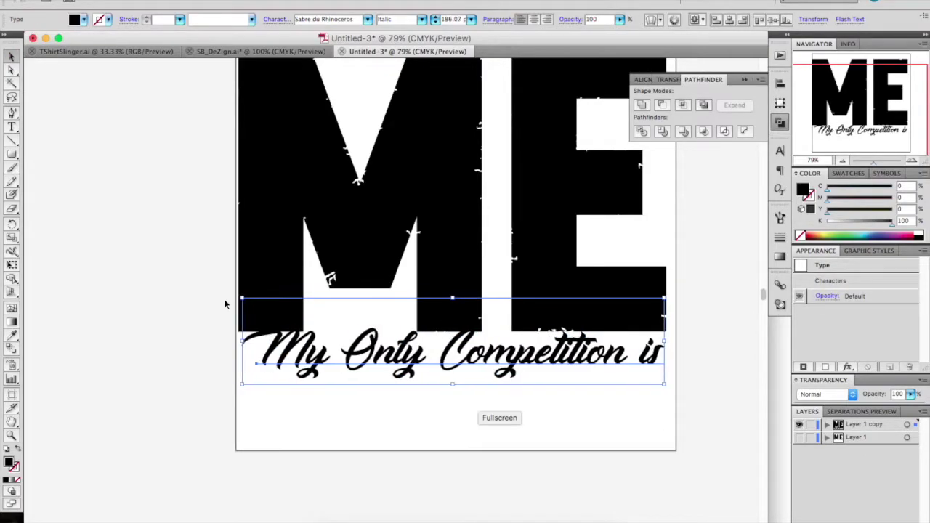
left_click(123, 239)
left_click(15, 156)
left_click(40, 168)
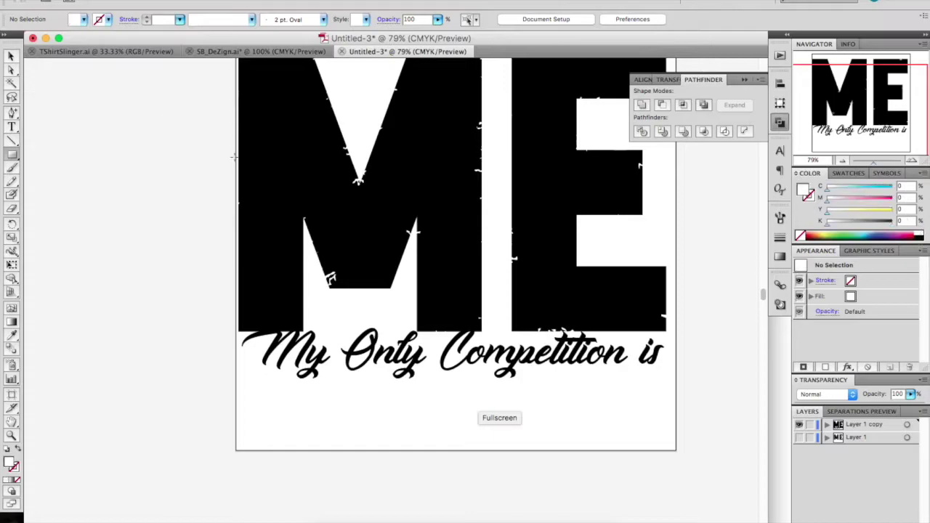
Draw a white band across ME and bring the script sentence in front of it
left_click_drag(666, 212, 666, 212)
left_click_drag(468, 367, 451, 196)
right_click(452, 196)
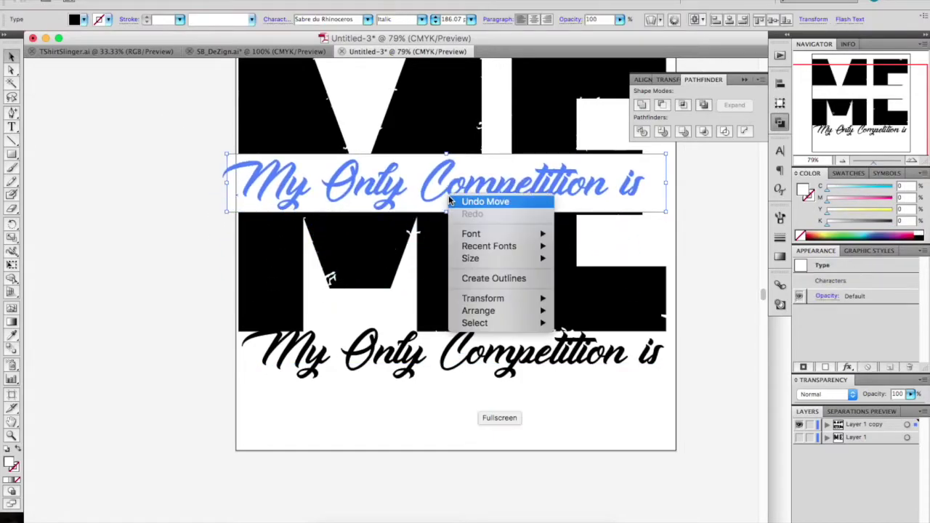
left_click(591, 311)
scroll(591, 312, "up", 2)
left_click_drag(587, 288, 591, 288)
Centre the sentence vertically on the band, nudge it up and scale it to 188.35 pt
left_click(656, 251, "shift")
left_click(781, 77)
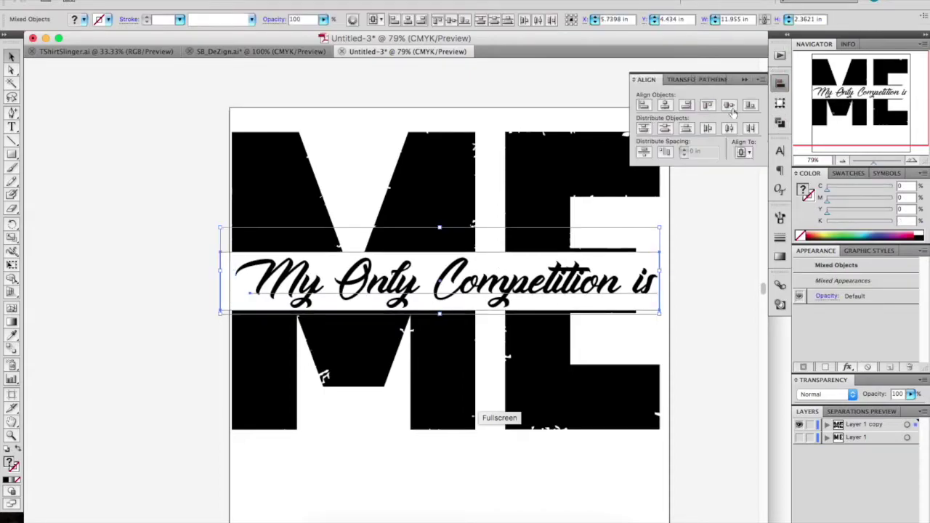
left_click(730, 107)
left_click(503, 295)
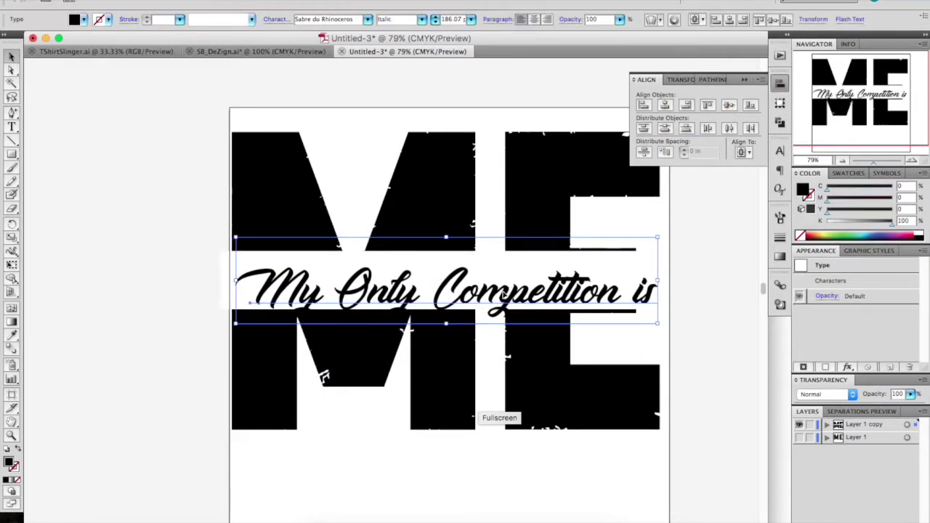
key("Up")
key("Up")
key("Up")
key("Up")
key("Up")
key("Up")
key("Up")
key("Up")
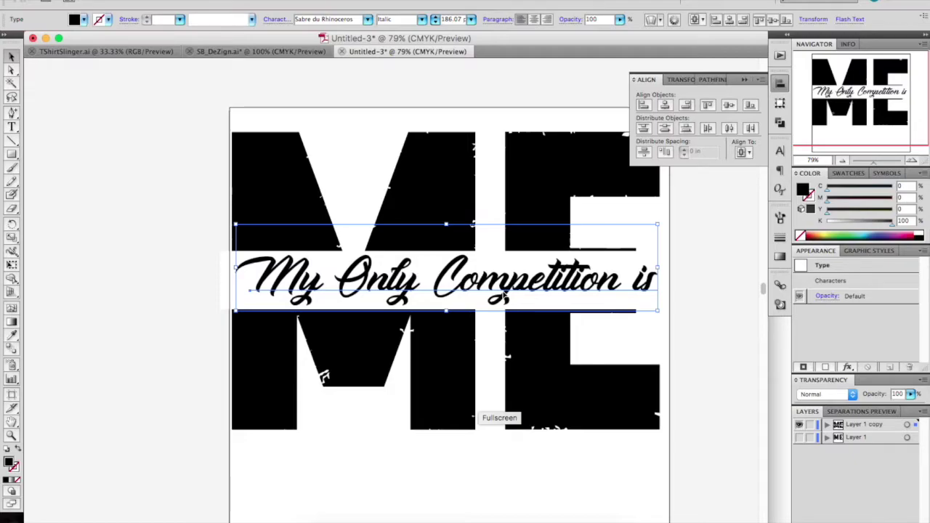
left_click(503, 295, "shift")
left_click(502, 295)
left_click_drag(657, 310, 658, 314)
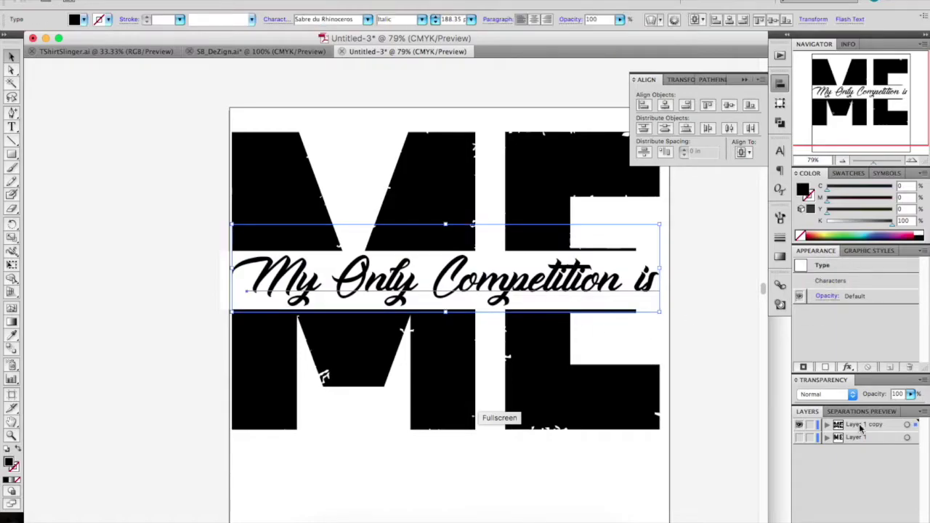
Outline the script sentence and divide all artwork where the shapes overlap
right_click(534, 288)
left_click(573, 367)
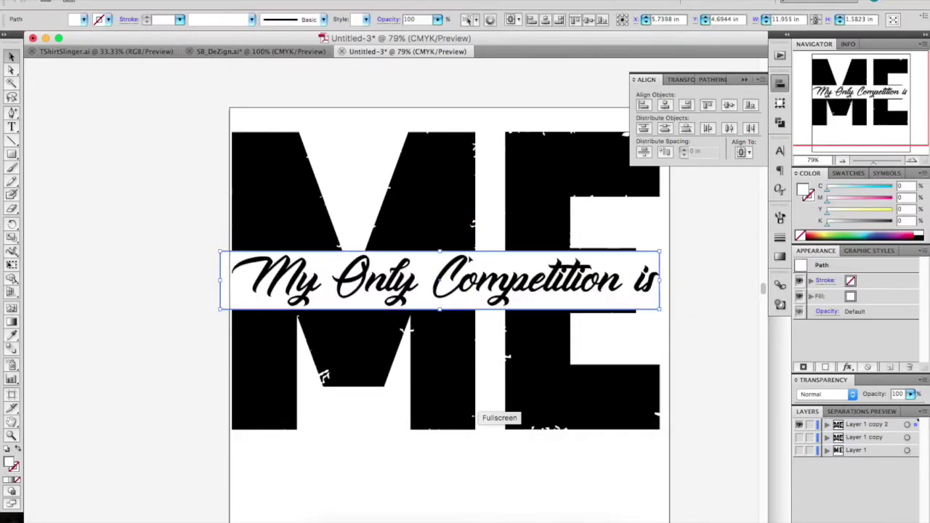
left_click(643, 301)
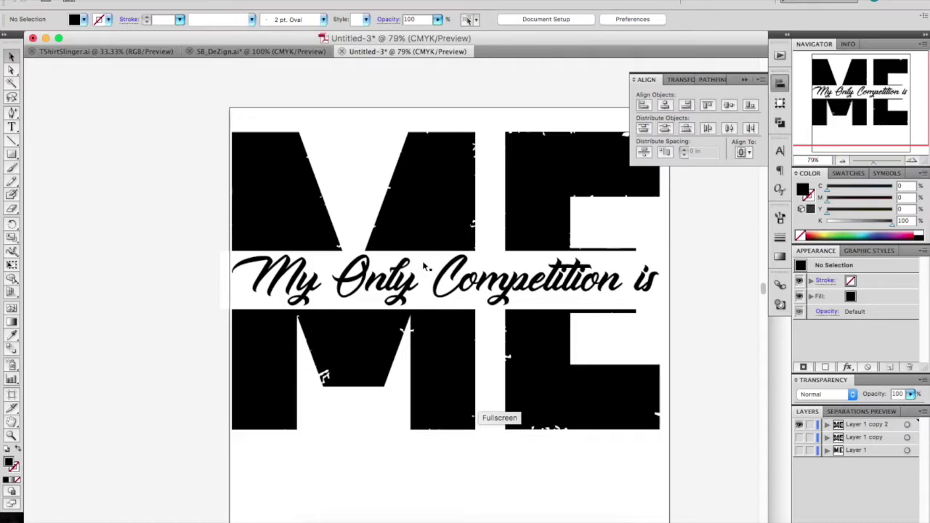
left_click(438, 324)
left_click(654, 301)
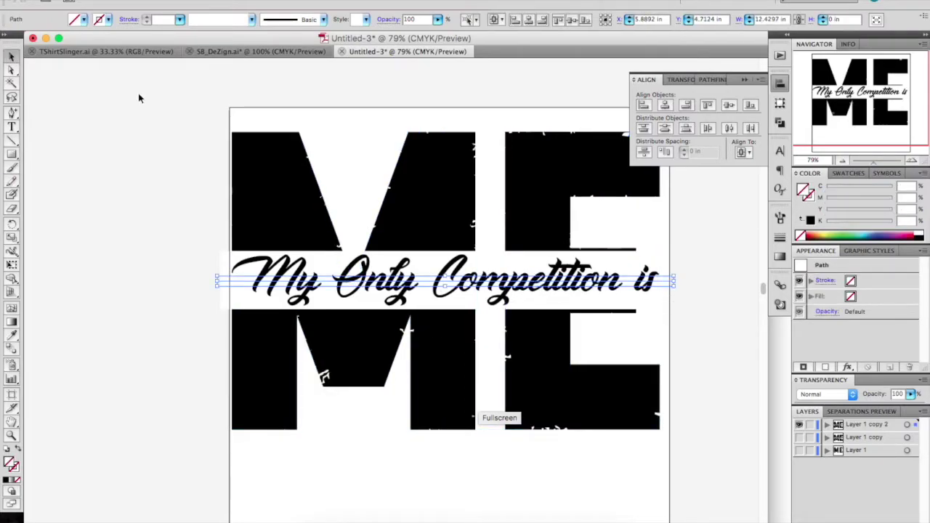
key("super+a")
left_click(703, 80)
left_click(642, 131)
Send the ME group behind the script and ungroup it into separate upper and lower pieces
right_click(581, 278)
mouse_move(622, 383)
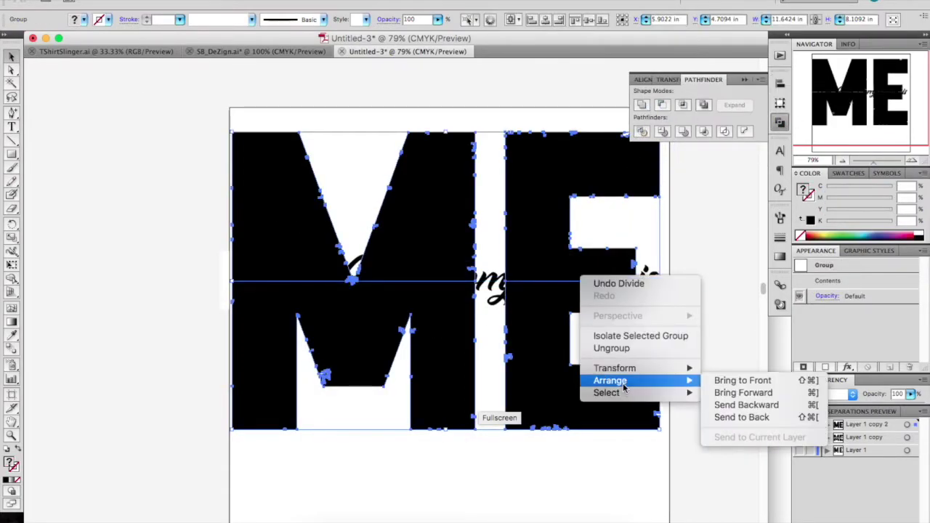
left_click(741, 417)
right_click(607, 418)
left_click(642, 484)
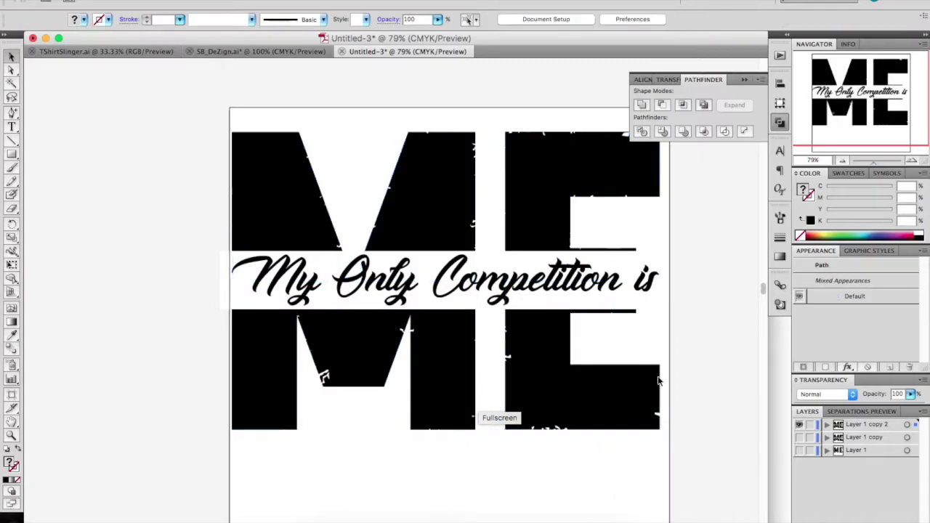
left_click(429, 208)
left_click(520, 375)
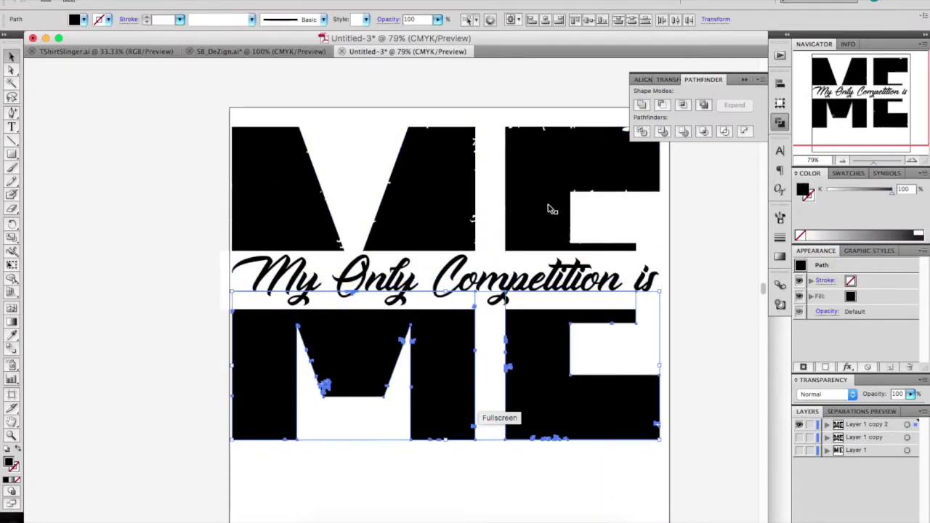
left_click(446, 207)
left_click(701, 386)
scroll(702, 386, "up", 2)
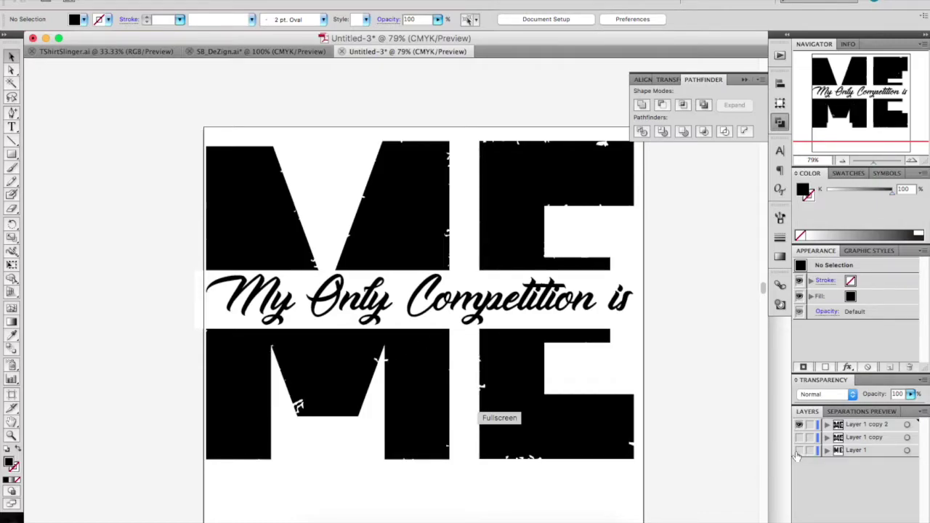
Show Layer 1, outline and ungroup the grunge ME type, and fill it dark crimson
left_click(798, 424)
left_click(798, 450)
left_click(906, 450)
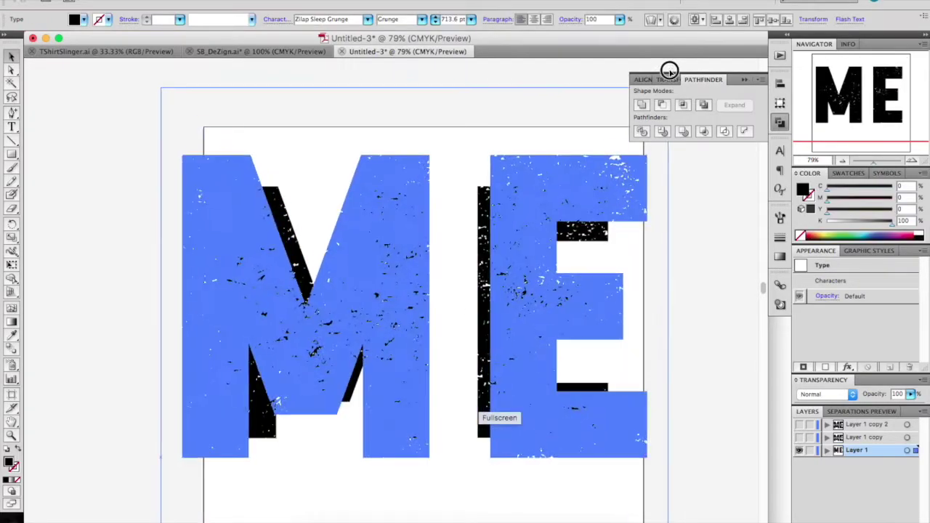
right_click(514, 318)
left_click(541, 392)
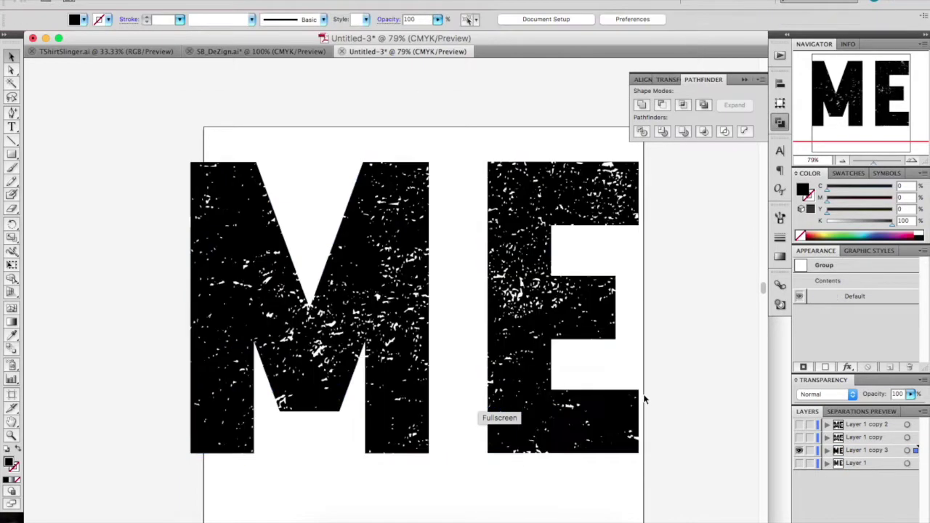
right_click(522, 362)
left_click(544, 436)
left_click(807, 239)
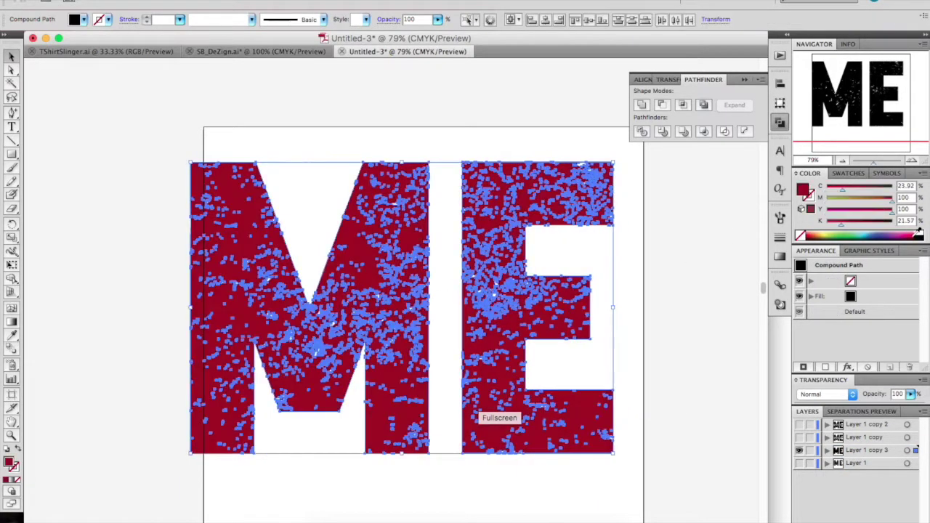
Delete the old black ME and enlarge the crimson distressed ME to fill the artboard
left_click(798, 424)
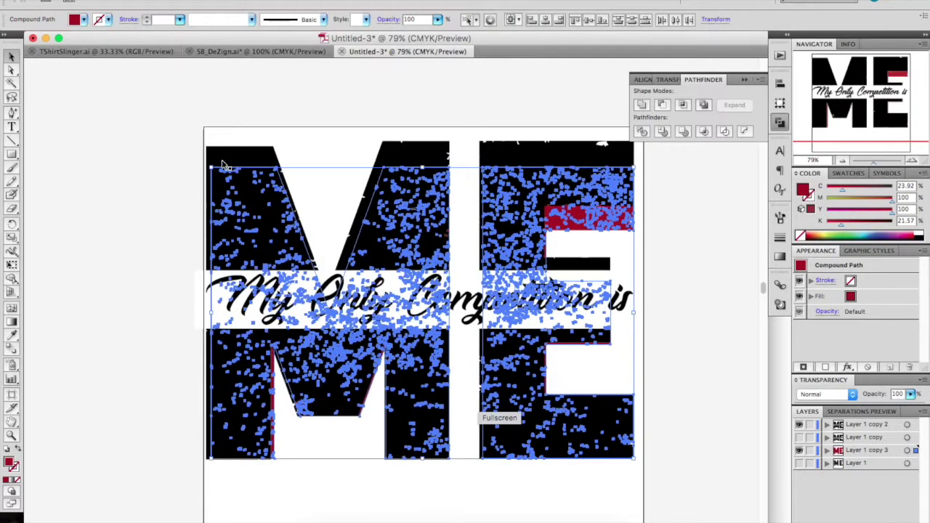
left_click(167, 167)
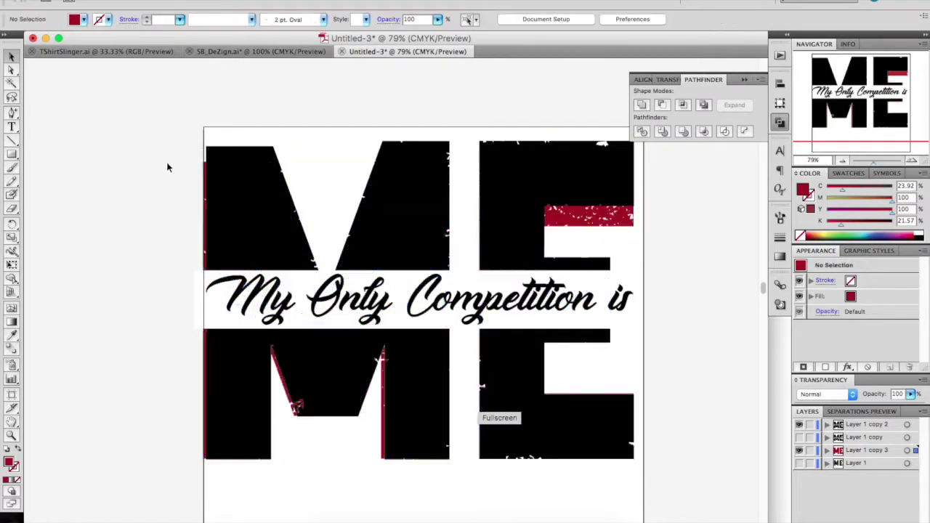
left_click(397, 200)
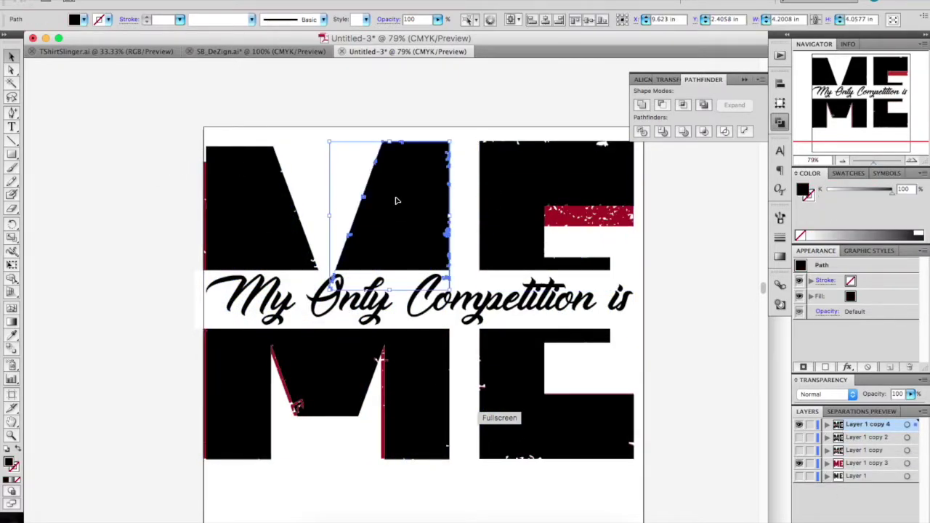
key("Delete")
left_click(488, 396)
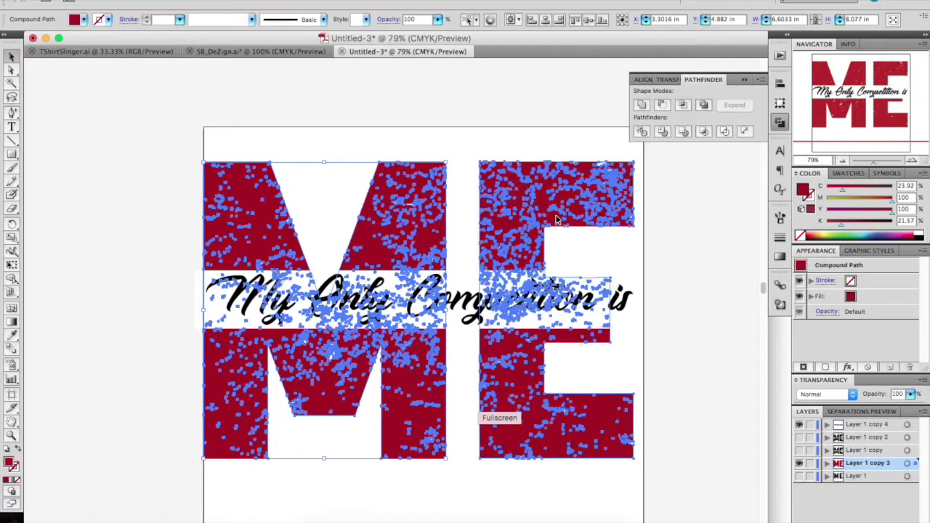
left_click(636, 336)
left_click(260, 216)
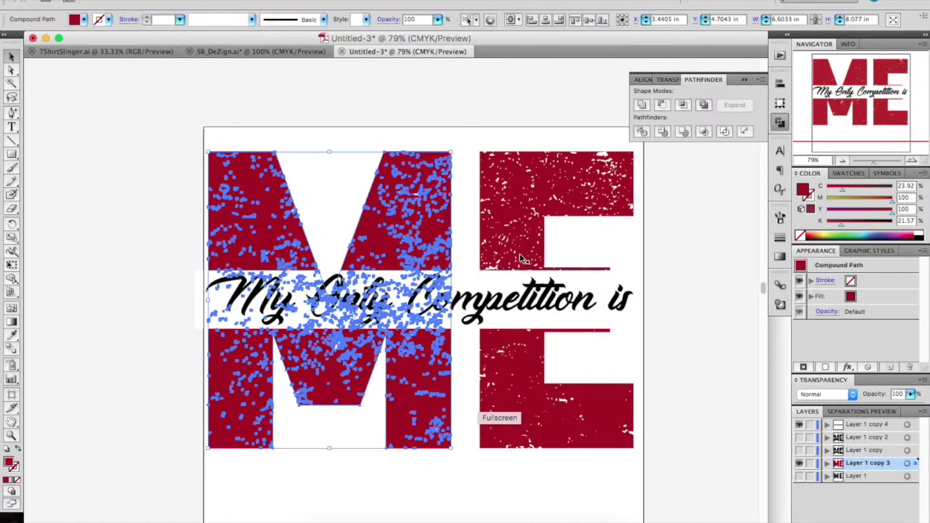
left_click_drag(203, 151, 208, 140)
Select all the artwork and apply Pathfinder Divide, then undo it
scroll(584, 248, "up", 2)
scroll(584, 248, "right", 2)
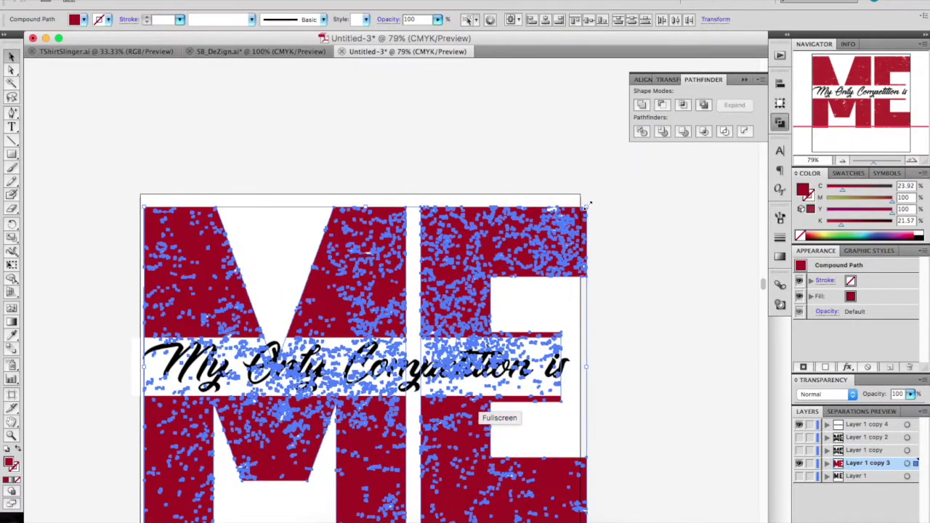
scroll(642, 346, "down", 2)
scroll(642, 346, "left", 1)
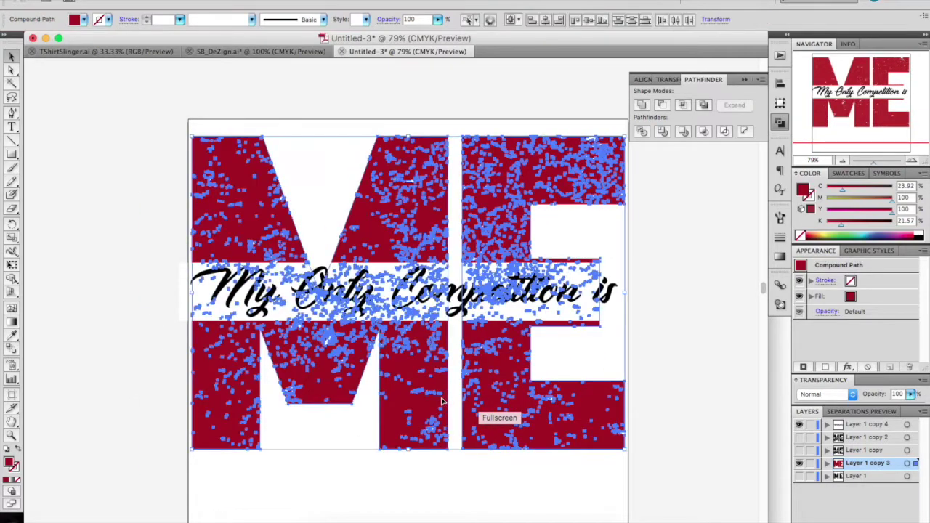
left_click(672, 396)
key("super+a")
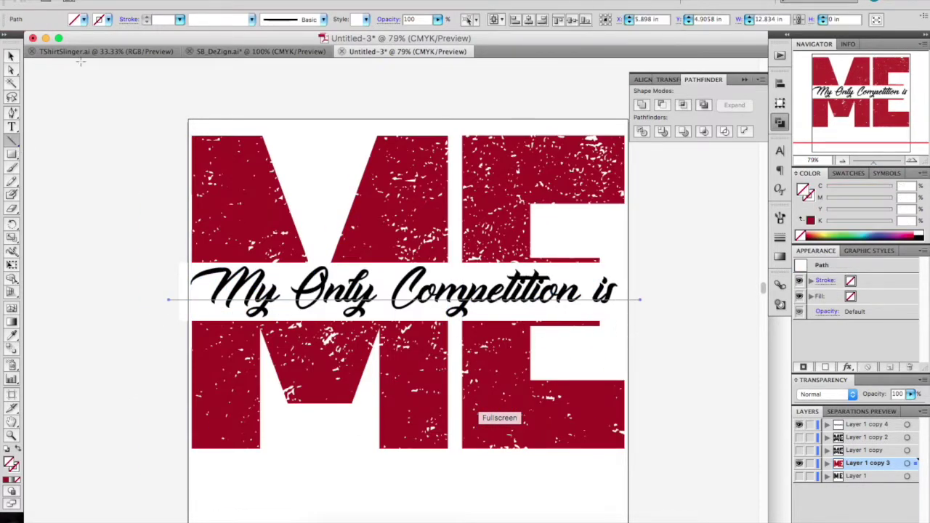
key("v")
left_click(640, 132)
right_click(530, 198)
left_click(550, 207)
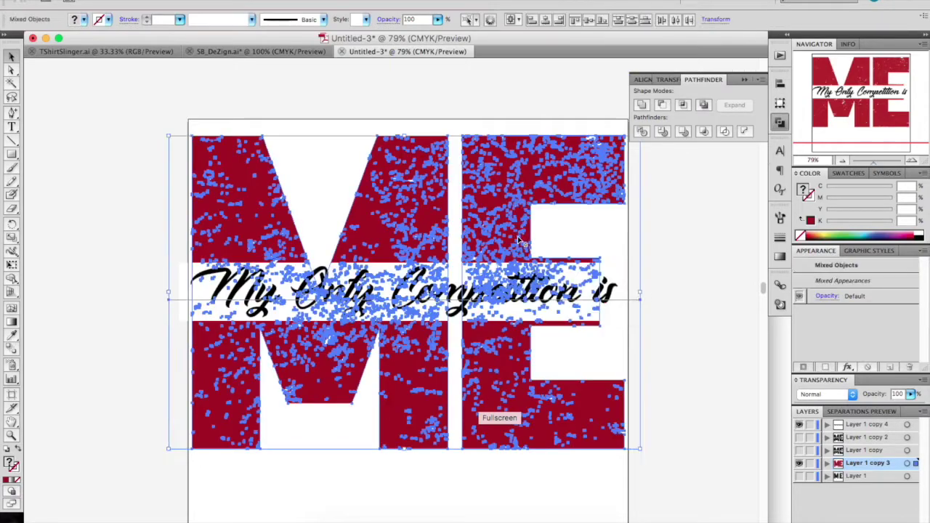
Divide all artwork again along the script line and check the upper and lower ME halves
right_click(430, 200)
left_click(521, 259)
right_click(479, 368)
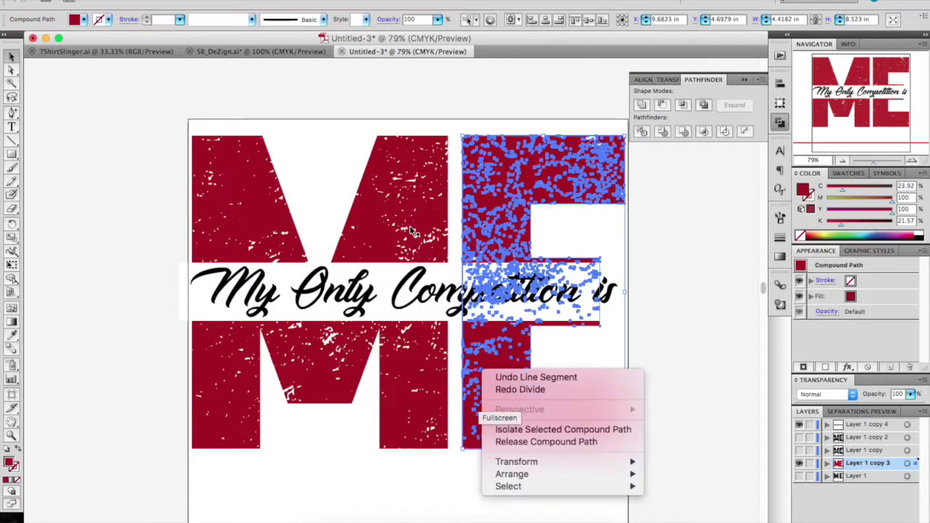
left_click(501, 375)
left_click(89, 133)
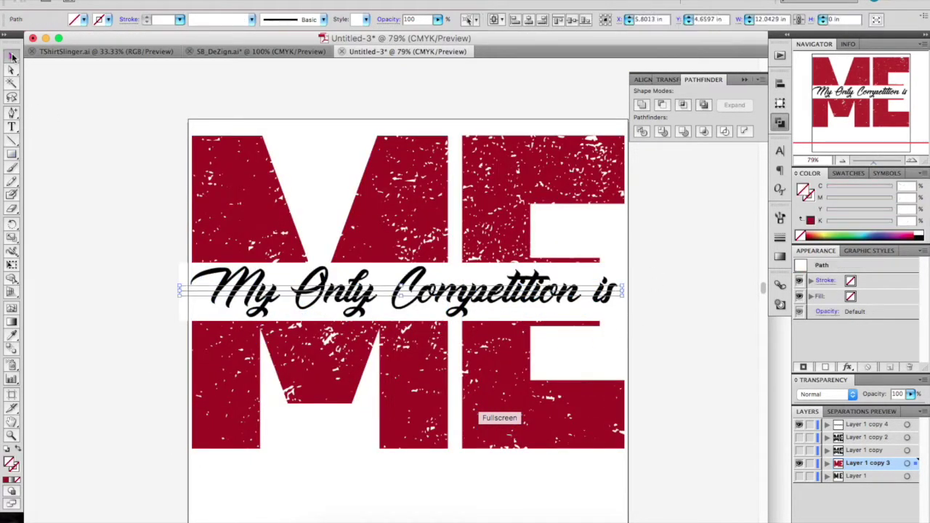
key("super+a")
left_click(640, 132)
right_click(581, 176)
left_click(541, 181)
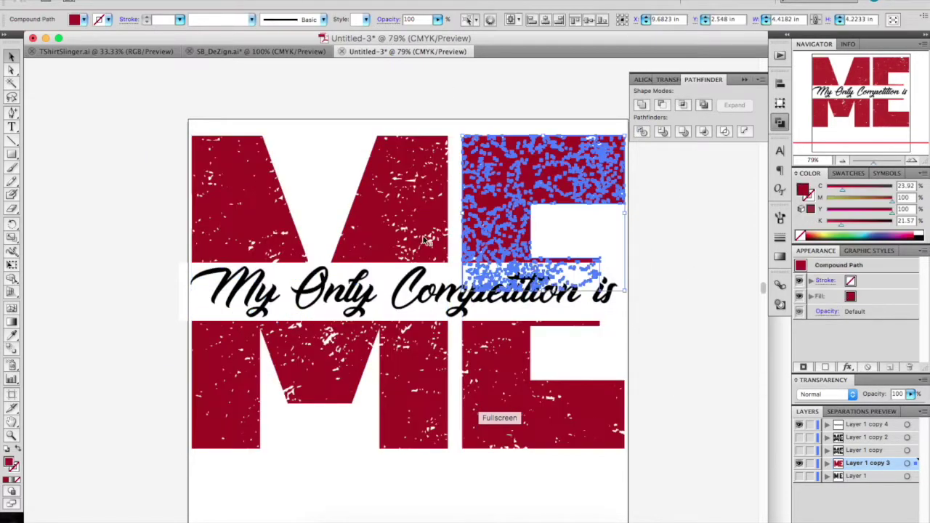
left_click(319, 189)
left_click(282, 345)
left_click(282, 346)
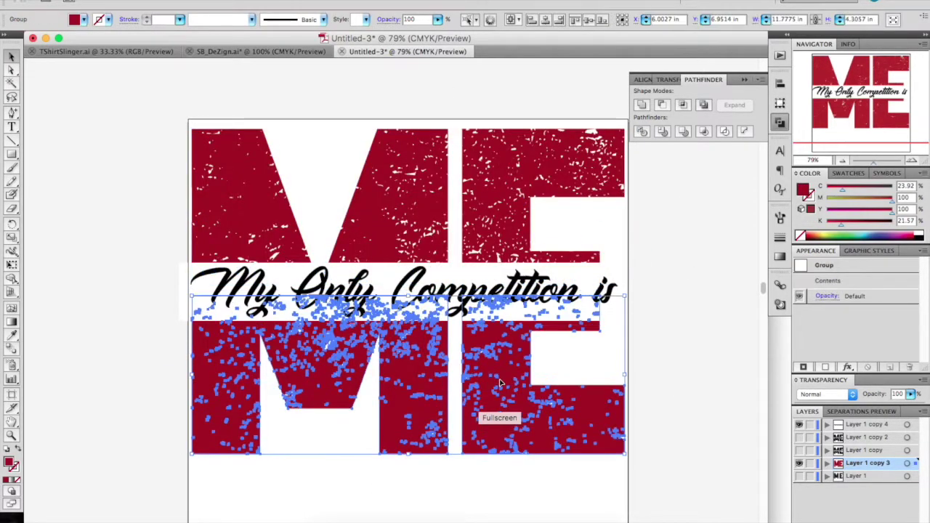
left_click(705, 424)
Select all the artwork and recolour the divided ME black
scroll(709, 424, "up", 2)
key("super+a")
left_click(919, 233)
left_click(685, 276)
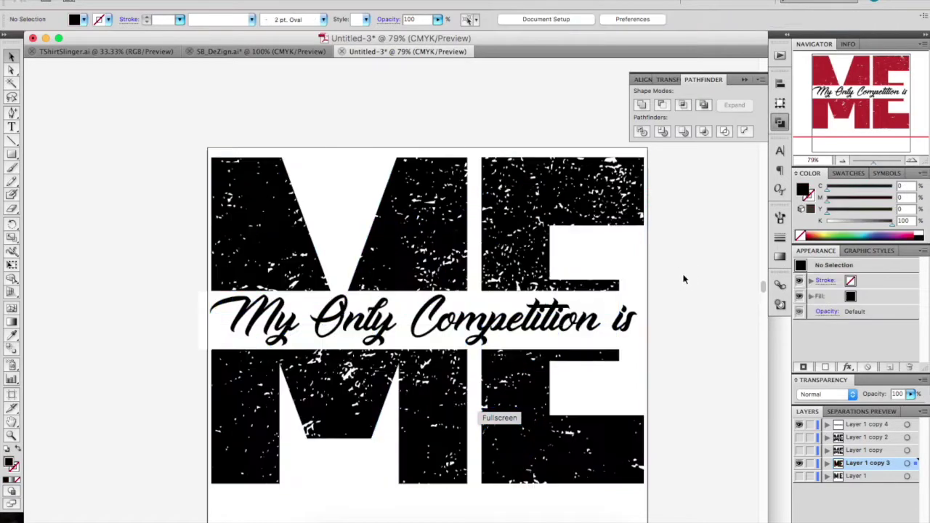
Select and deselect the script text group several times to check it
scroll(685, 276, "down", 2)
scroll(685, 276, "left", 2)
left_click(309, 282)
left_click(716, 375)
scroll(717, 375, "up", 2)
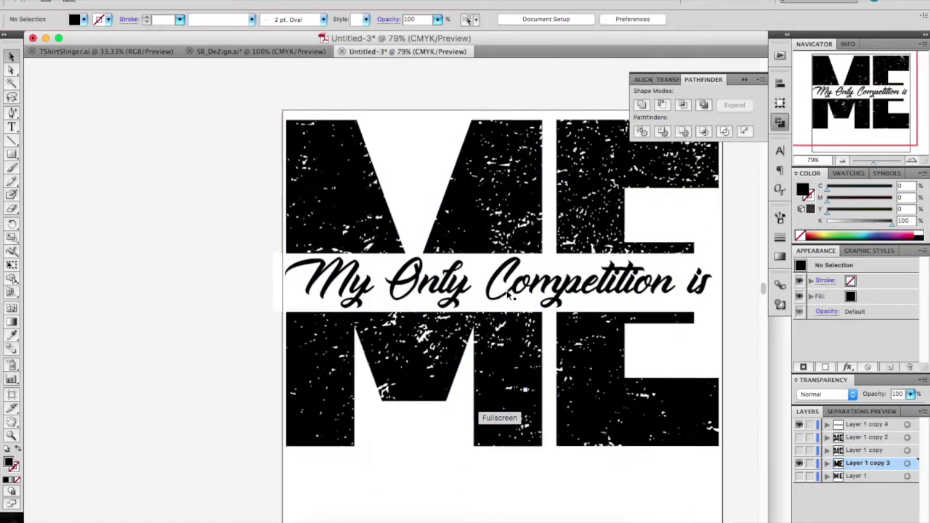
left_click(249, 318)
left_click(184, 334)
scroll(185, 333, "down", 2)
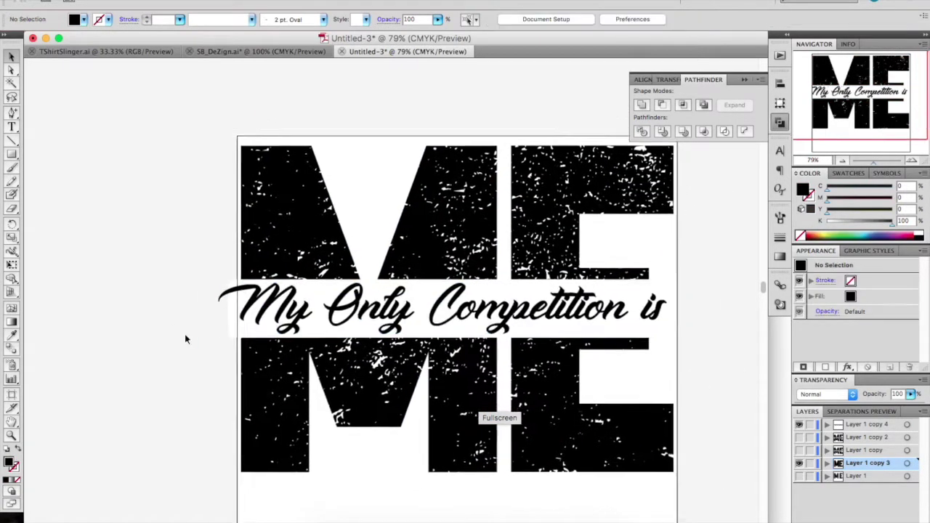
scroll(184, 333, "right", 2)
left_click(607, 290)
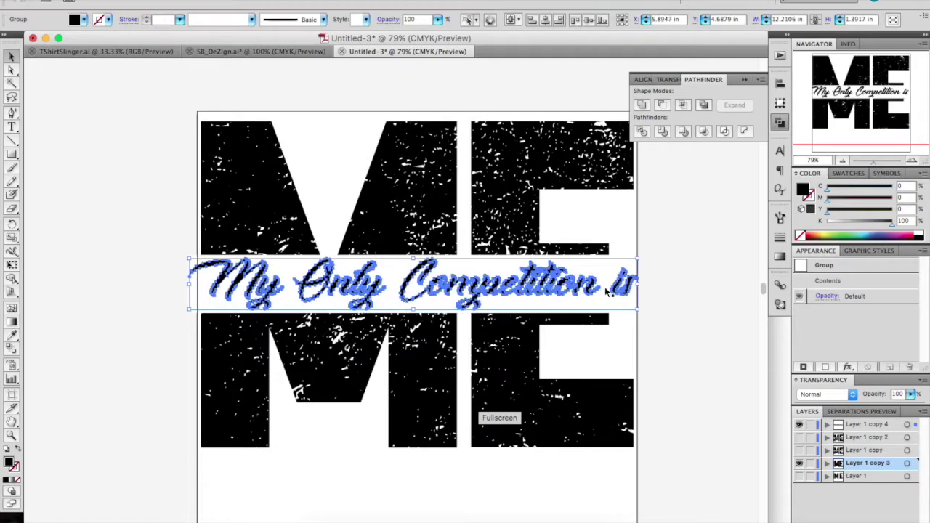
left_click(708, 393)
scroll(708, 393, "down", 2)
scroll(709, 393, "left", 2)
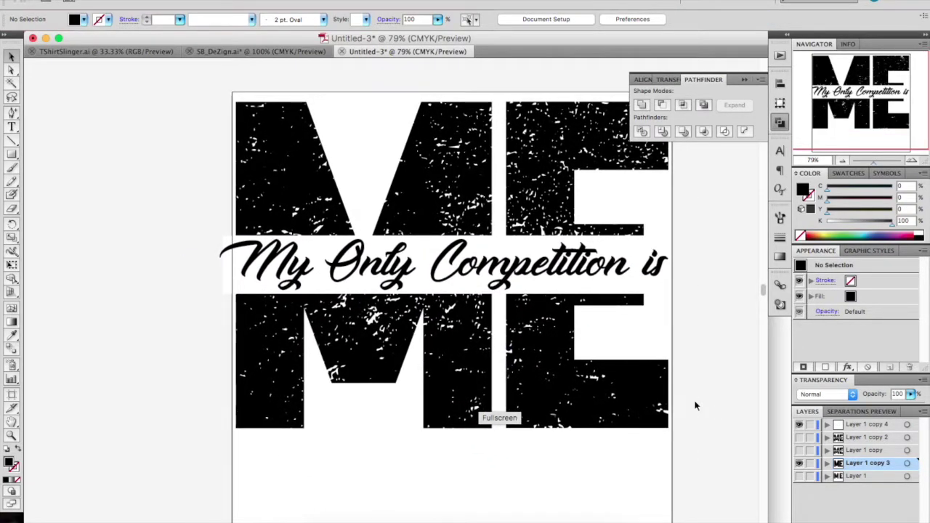
scroll(373, 288, "up", 1)
scroll(373, 287, "right", 2)
Select the ME letters and script together and scale them up to nearly the full artboard width
left_click_drag(146, 95, 244, 190)
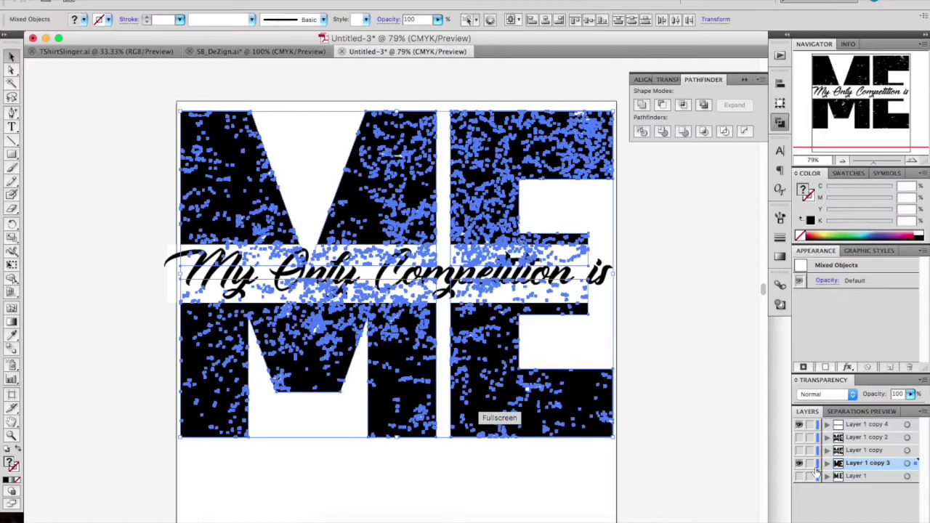
key("super+shift+a")
left_click(906, 463)
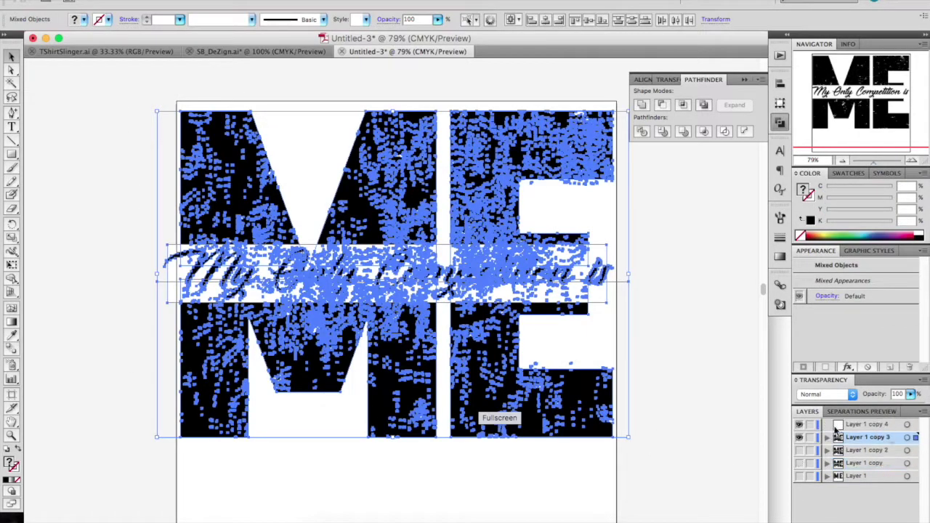
left_click(149, 116)
left_click_drag(150, 116, 260, 380)
scroll(260, 380, "down", 1)
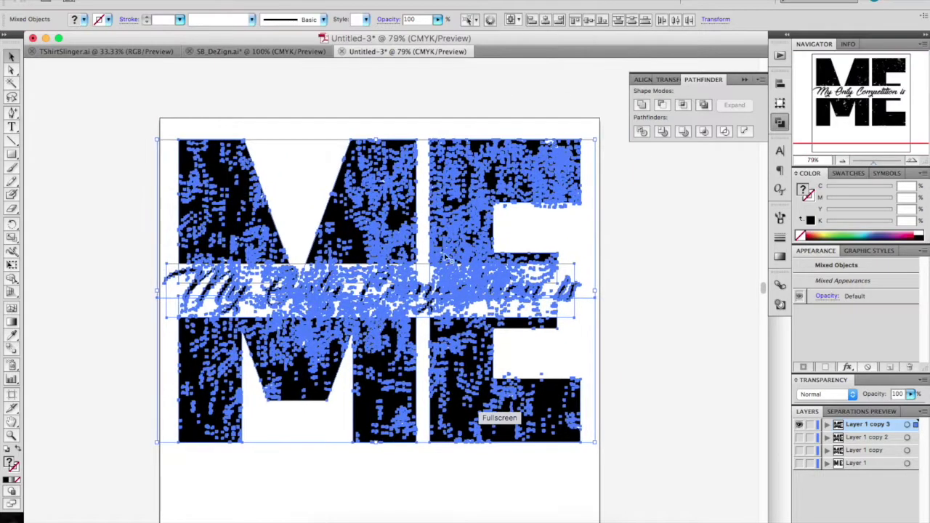
scroll(167, 363, "up", 2)
left_click(158, 290)
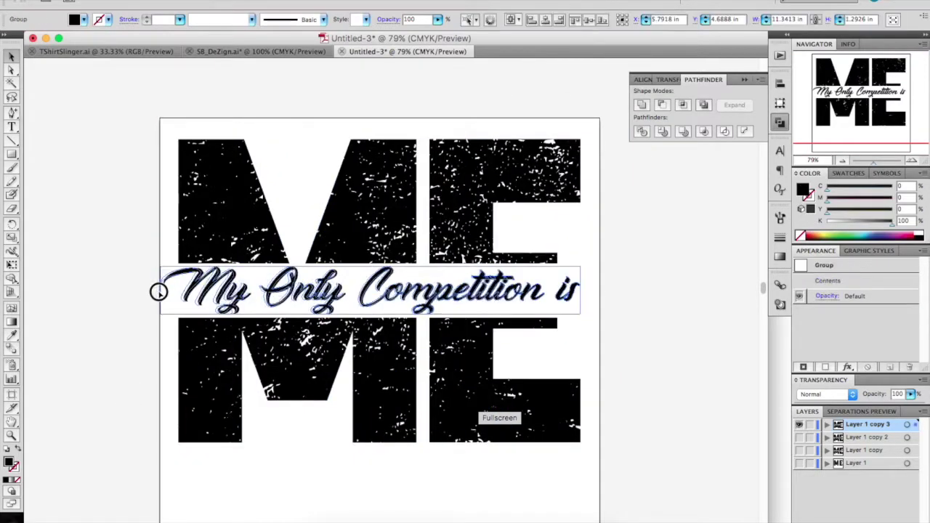
left_click(130, 311)
left_click_drag(133, 125, 581, 495)
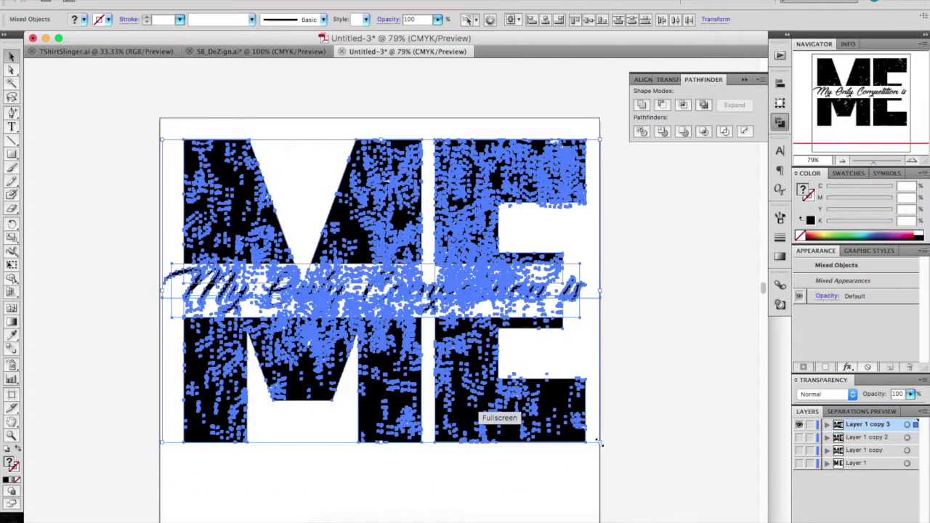
left_click_drag(597, 441, 641, 435)
left_click(641, 436)
Apply Pathfinder Divide to all the artwork and ungroup the resulting pieces
left_click(309, 341)
key("super+a")
right_click(477, 299)
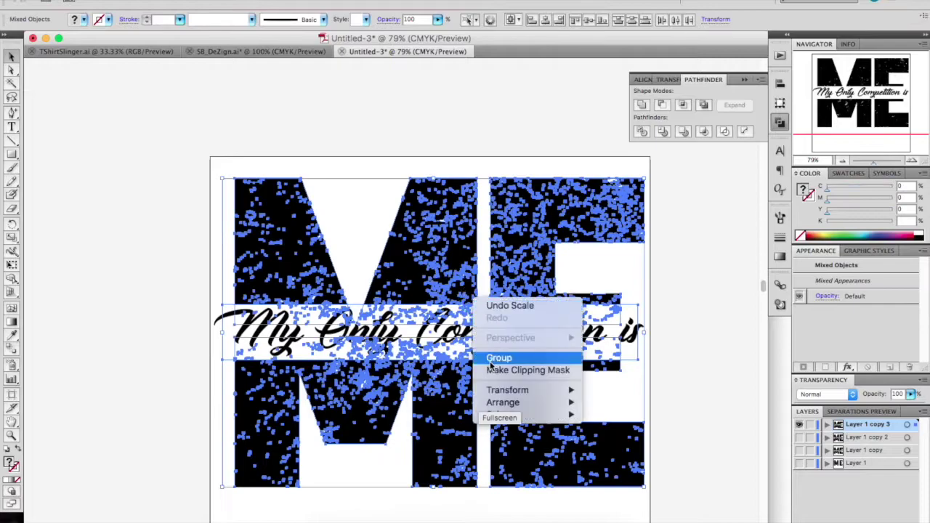
key("super+shift+a")
left_click(350, 332)
left_click(208, 305)
key("super+a")
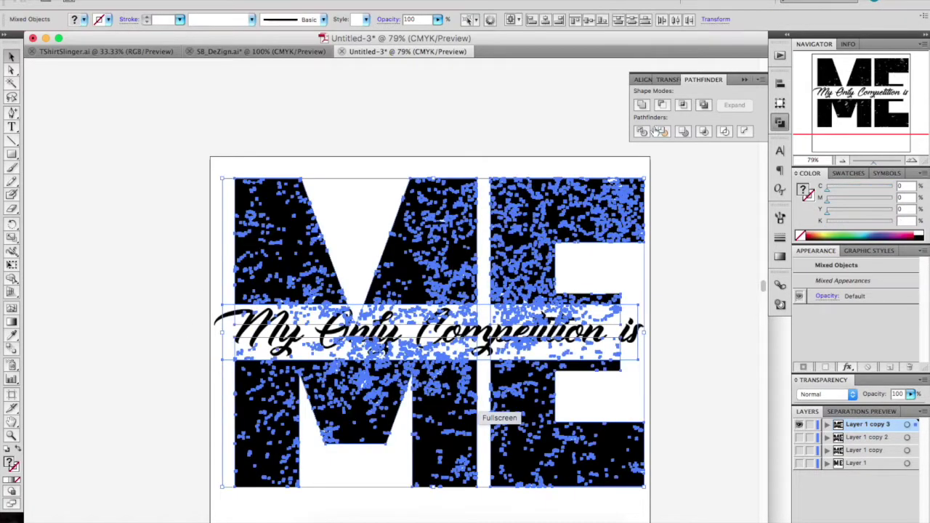
left_click(642, 132)
right_click(618, 332)
left_click(654, 407)
key("super+shift+a")
key("y")
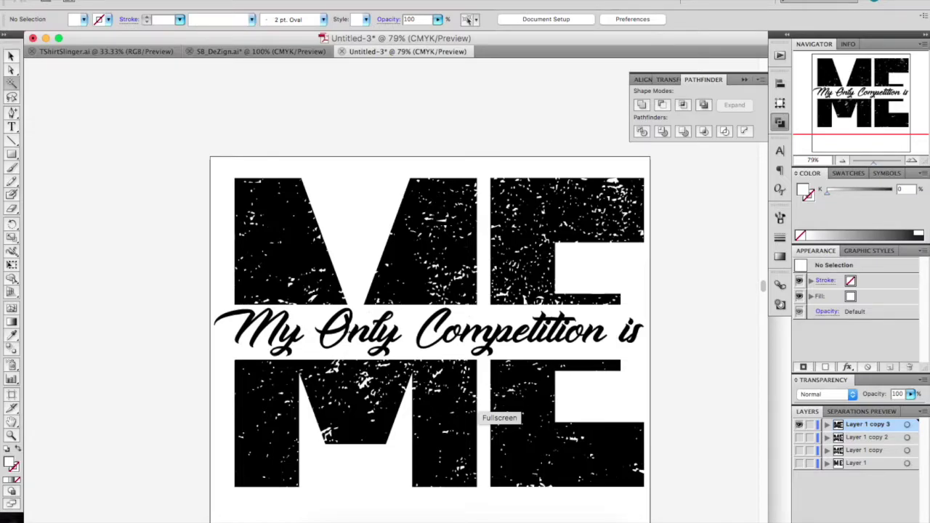
Save as Adobe Illustrator (ai) MyOnlyComp.ai in a new MyOnlyComp folder under 2_Apparel
left_click(109, 2)
left_click(121, 126)
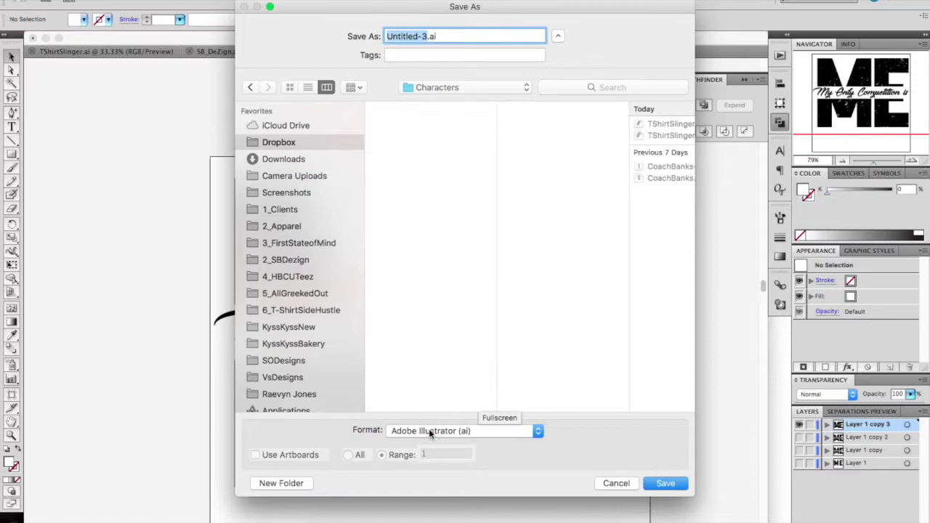
left_click(436, 431)
left_click(296, 142)
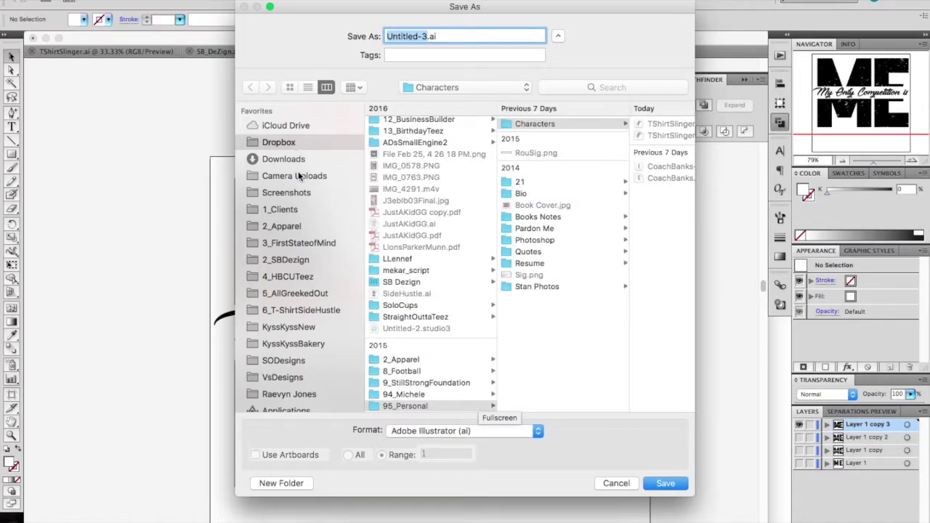
left_click(282, 225)
left_click(284, 483)
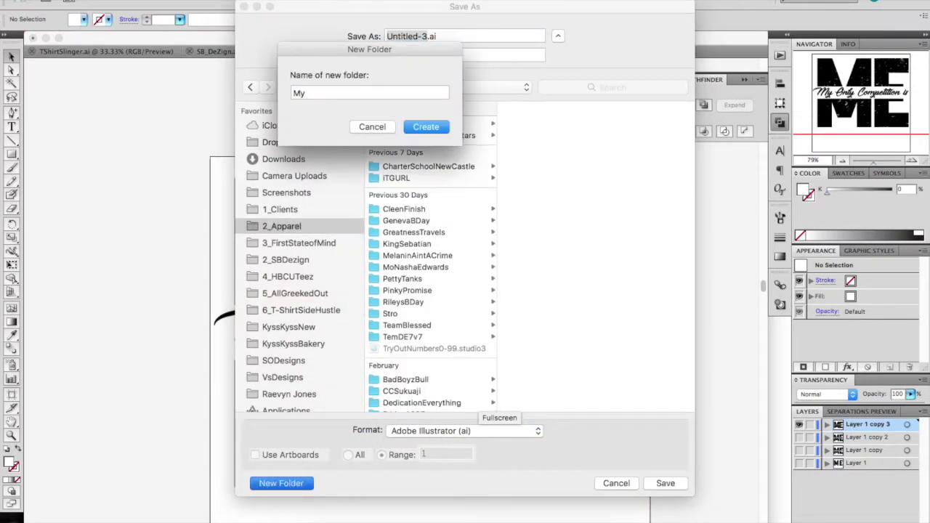
left_click(424, 126)
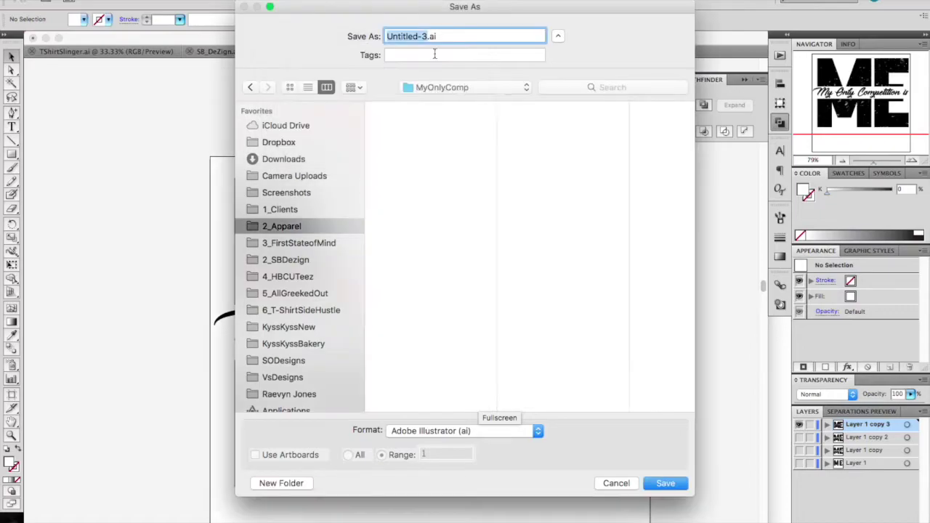
left_click(665, 483)
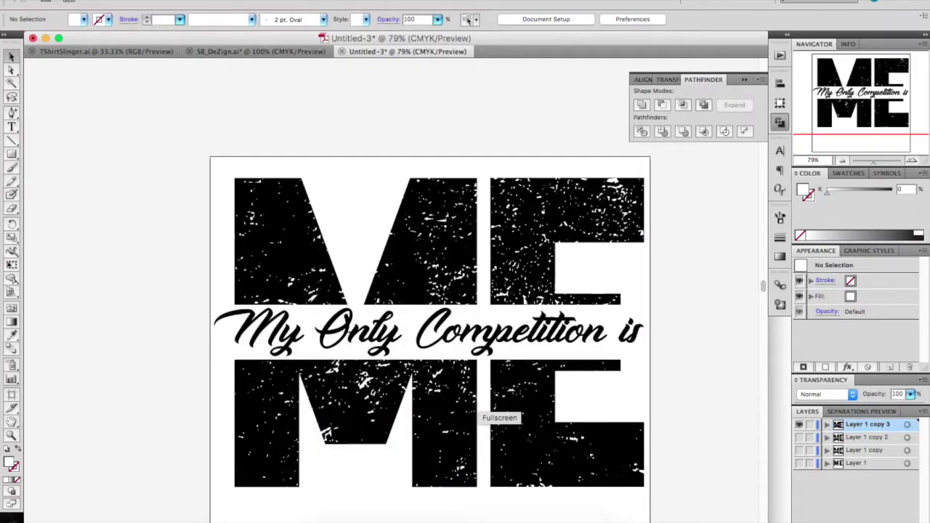
Export the Illustrator artwork as a PNG file, MyOnlyComp-01.png
left_click(129, 233)
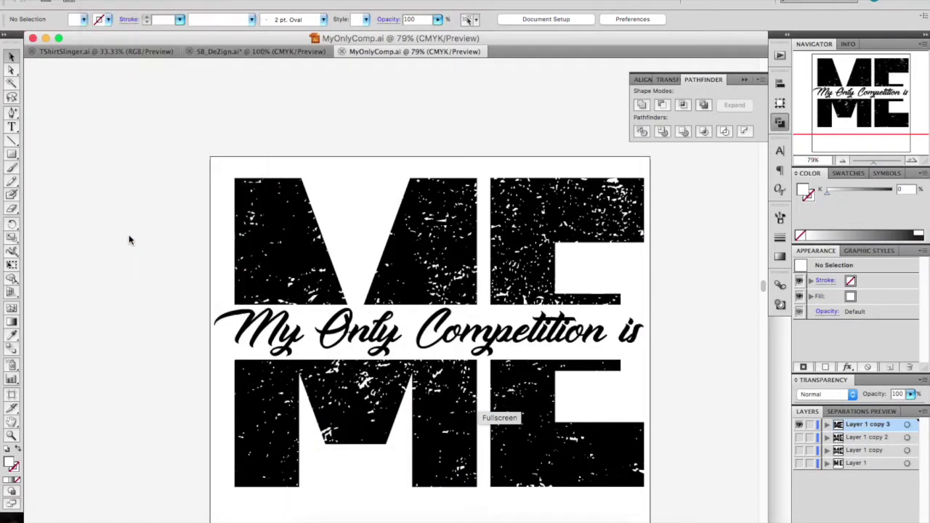
left_click(465, 431)
left_click(421, 380)
left_click(664, 483)
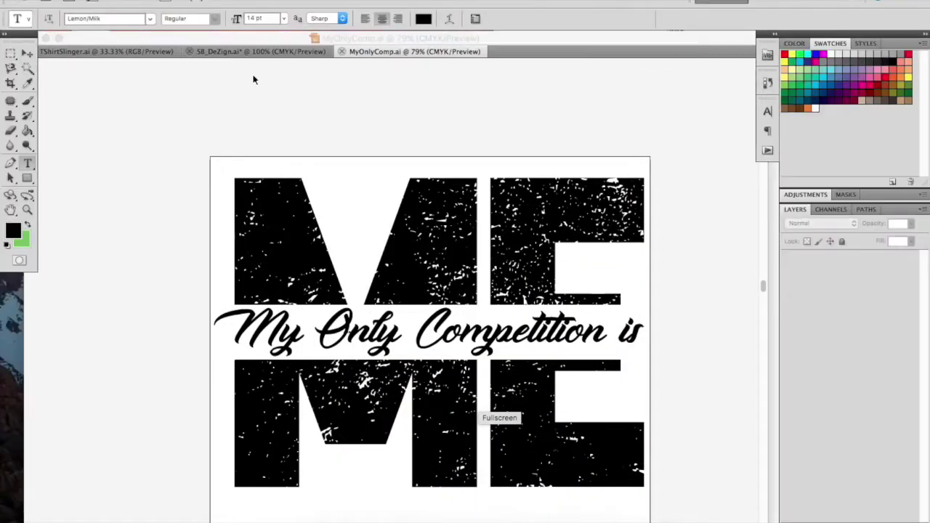
Open the recent white T-shirt mockup in Photoshop
left_click(109, 2)
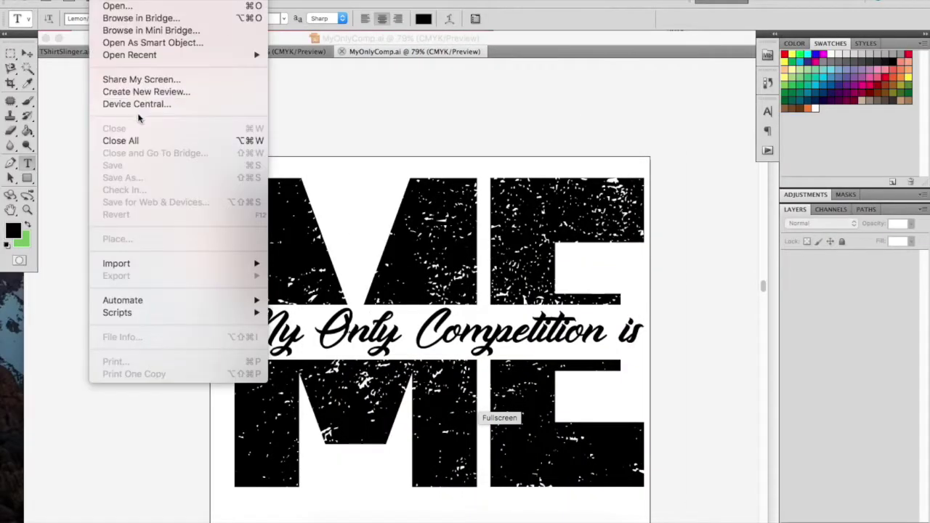
mouse_move(181, 55)
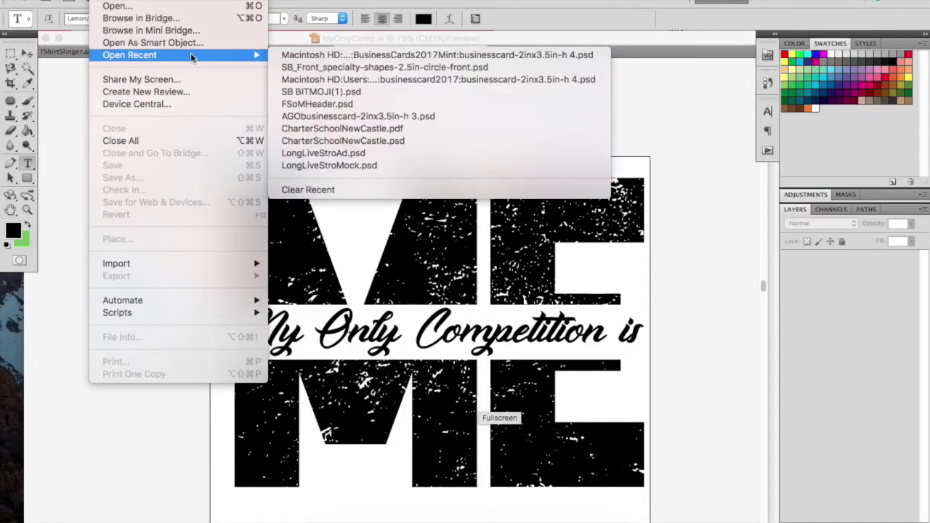
left_click(404, 166)
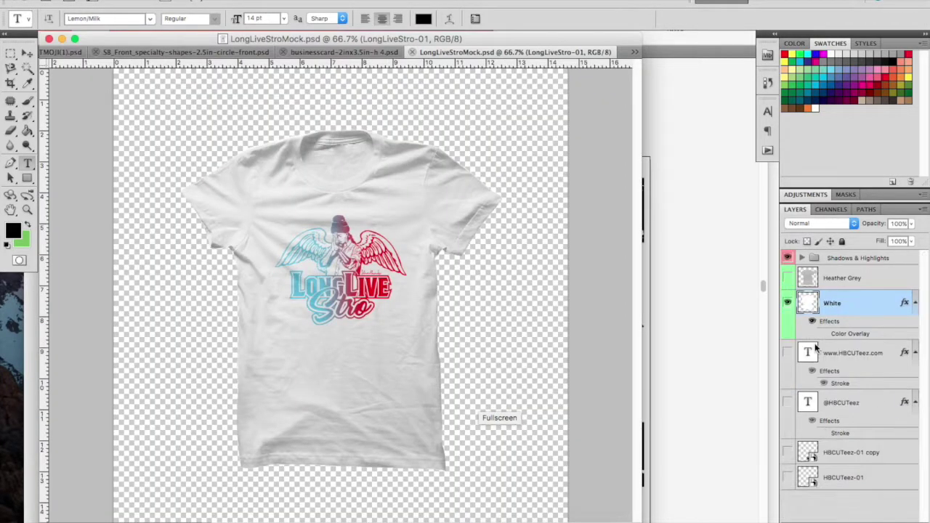
Save the mockup as MyOnlyCompMock.psd in MyOnlyComp with maximum compatibility, then locate MyOnlyComp-01.png in Finder
left_click(109, 2)
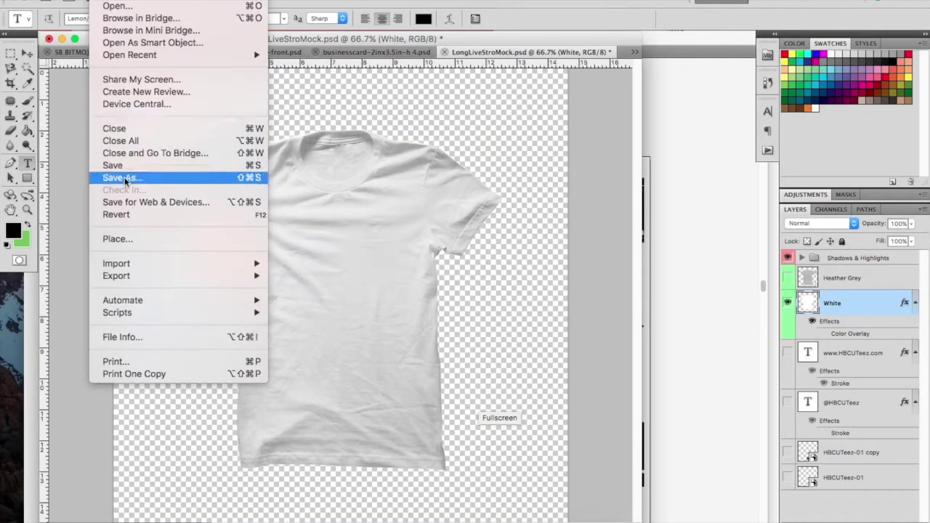
left_click(124, 180)
left_click(657, 168)
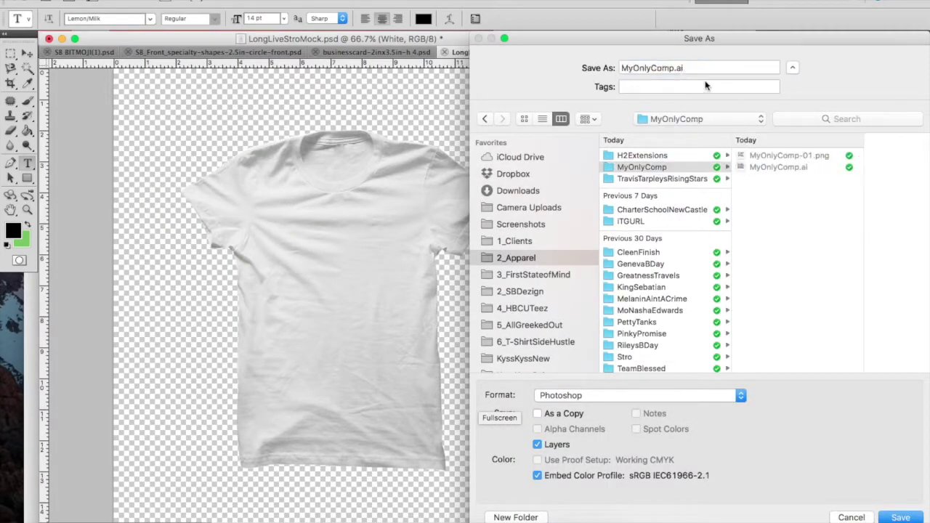
key("Return")
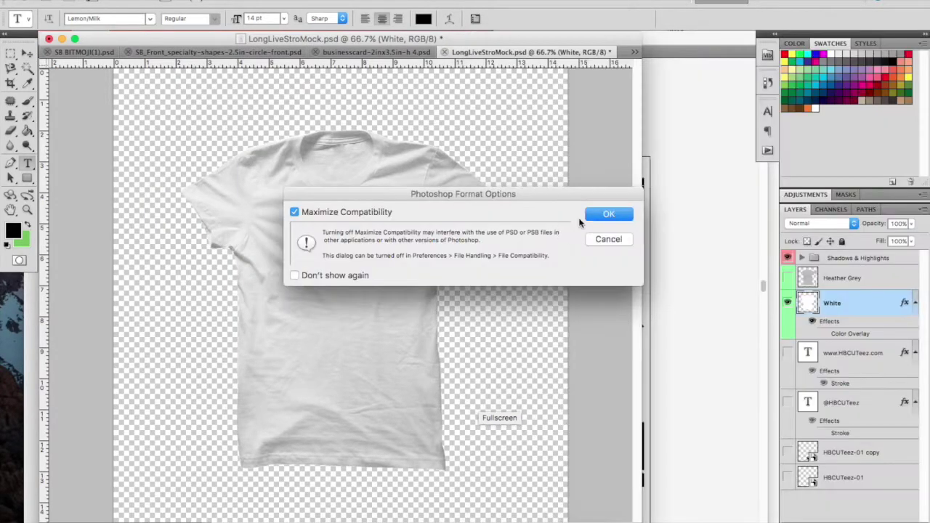
left_click(581, 213)
left_click(341, 505)
left_click(650, 58)
Place MyOnlyComp-01.png onto the T-shirt and scale it down to fit the chest
key("Right")
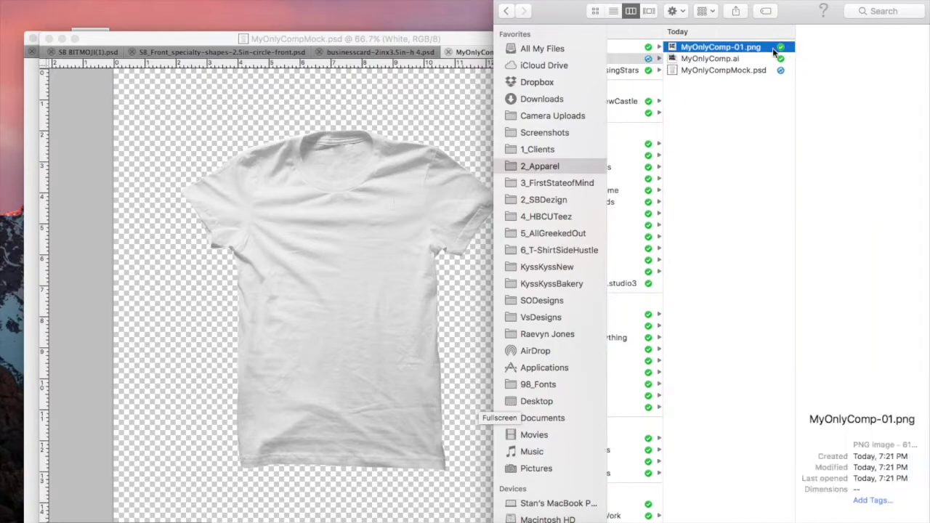
key("Down")
left_click(351, 249)
left_click_drag(463, 263, 465, 263)
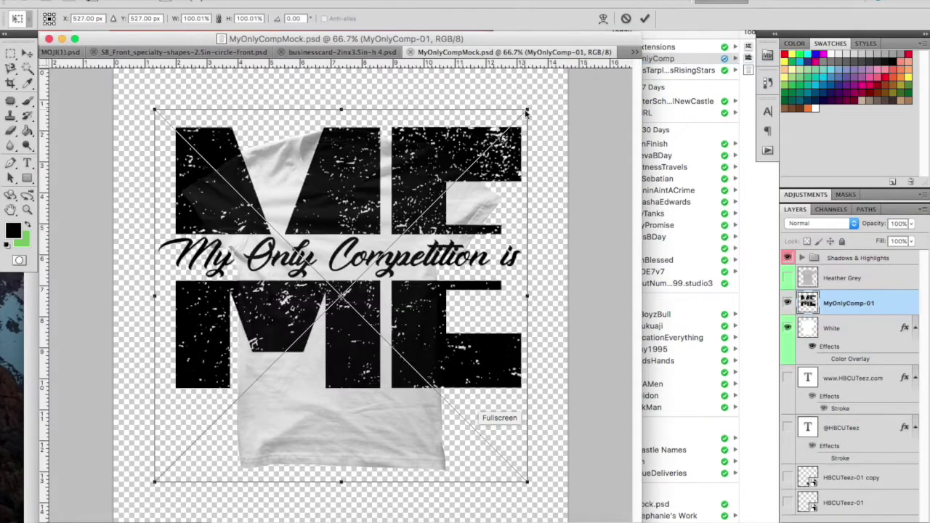
left_click_drag(608, 145, 400, 197)
key("Return")
key("v")
Add a dark red Color Overlay layer style to the MyOnlyComp-01 layer
double_click(887, 308)
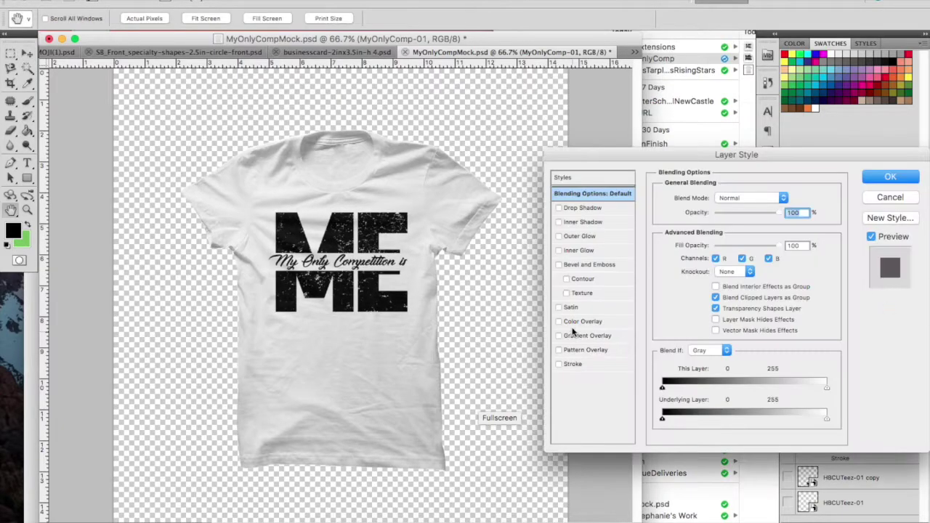
left_click(581, 321)
left_click(786, 198)
left_click(870, 93)
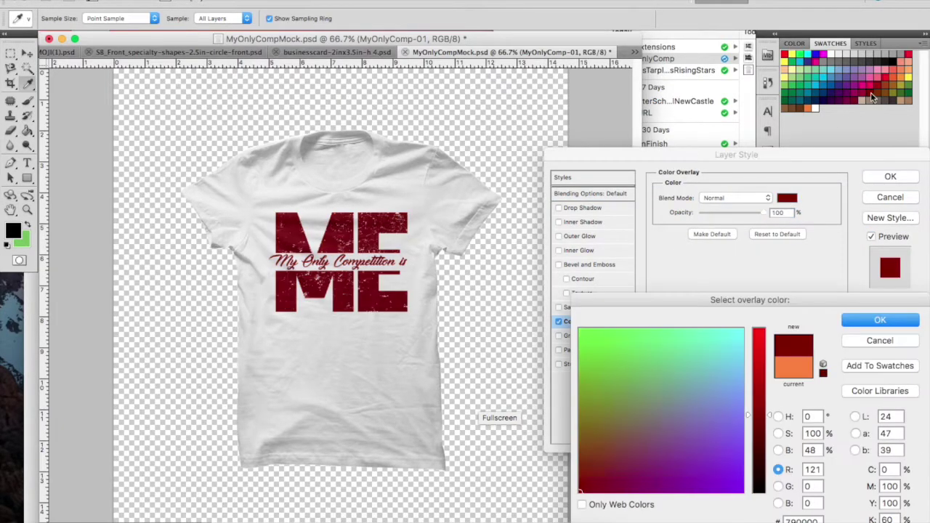
left_click(880, 320)
left_click(890, 177)
Save the mockup again with the format set to JPEG, as MyOnlyCompMock.jpg
left_click(109, 0)
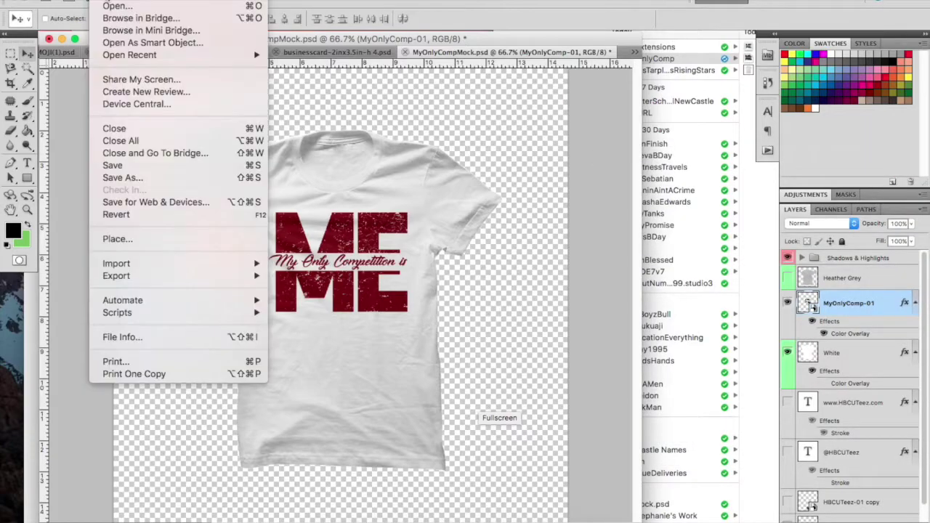
left_click(123, 177)
left_click(559, 395)
left_click(559, 476)
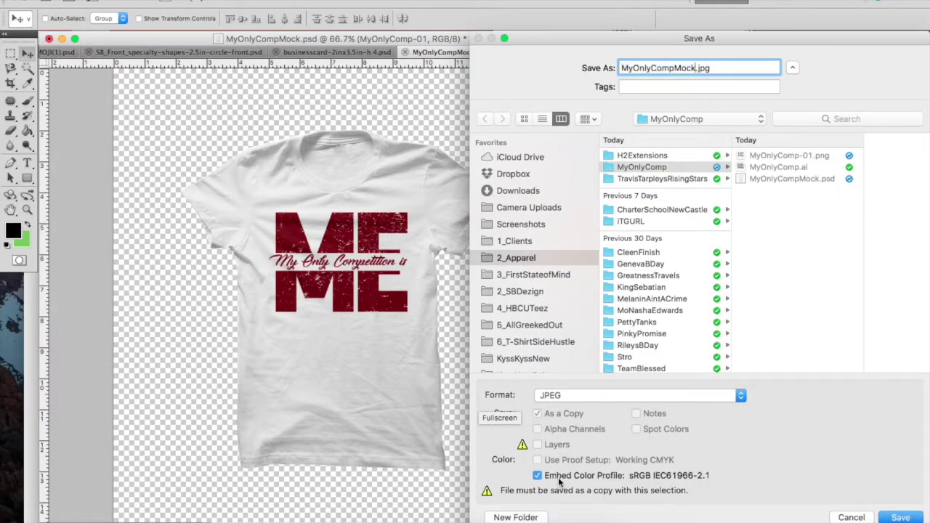
key("Return")
key("Return")
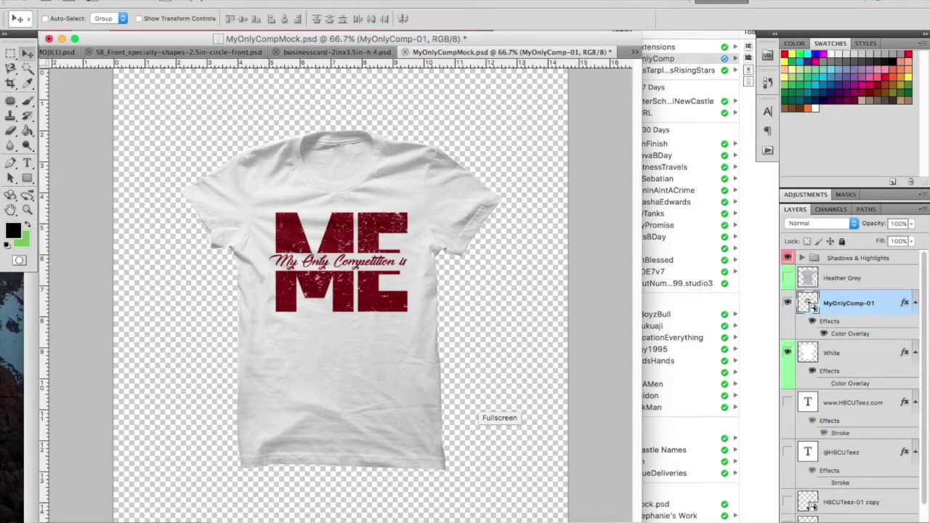